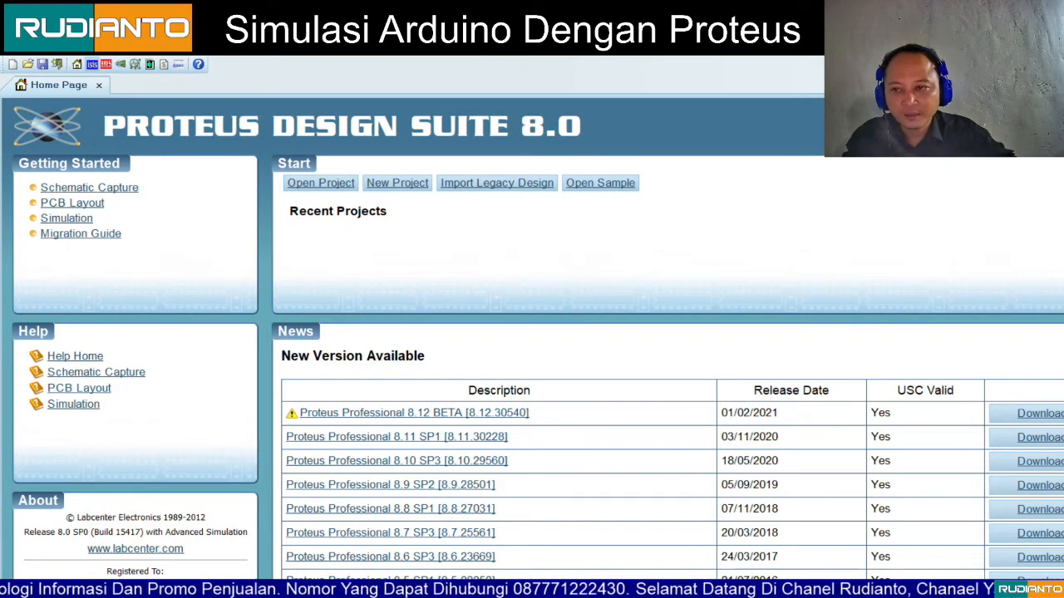
Step: Open a new schematic sheet and place an ARDUINO UNO R3 board near the sheet's upper-left corner
click(92, 64)
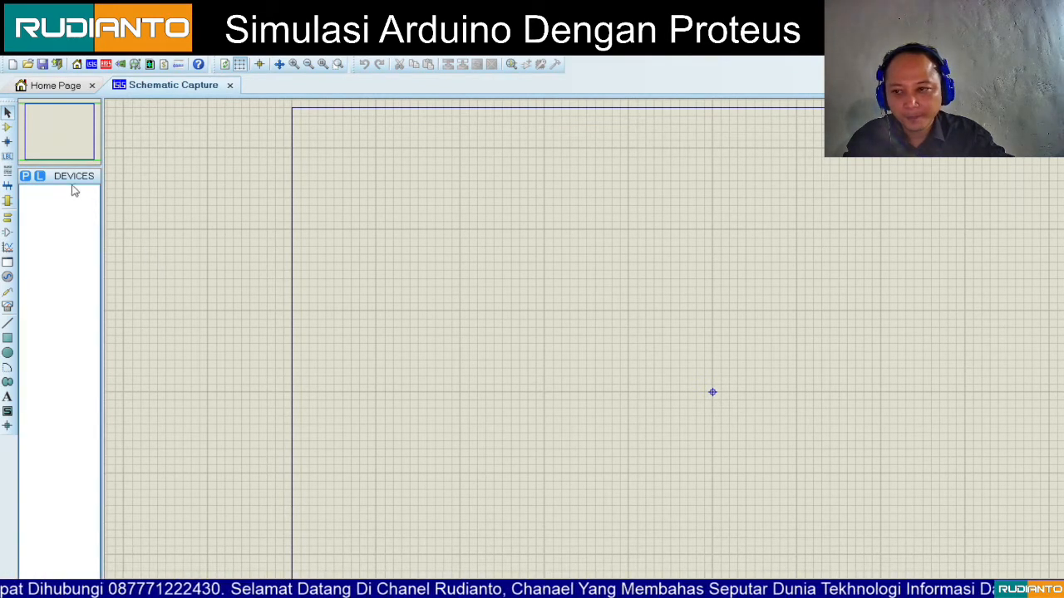
click(26, 179)
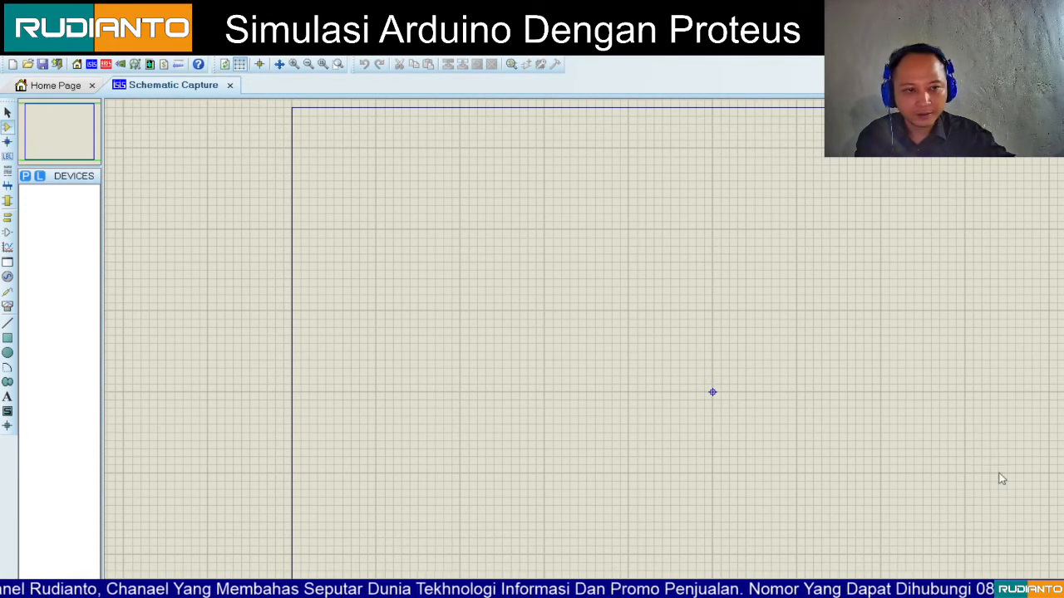
click(839, 513)
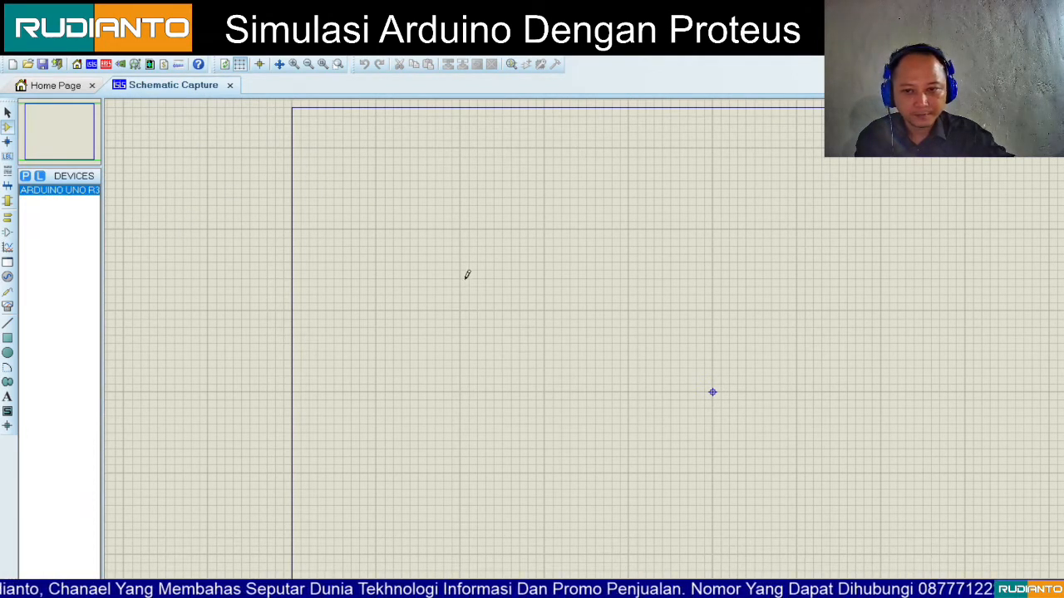
click(308, 187)
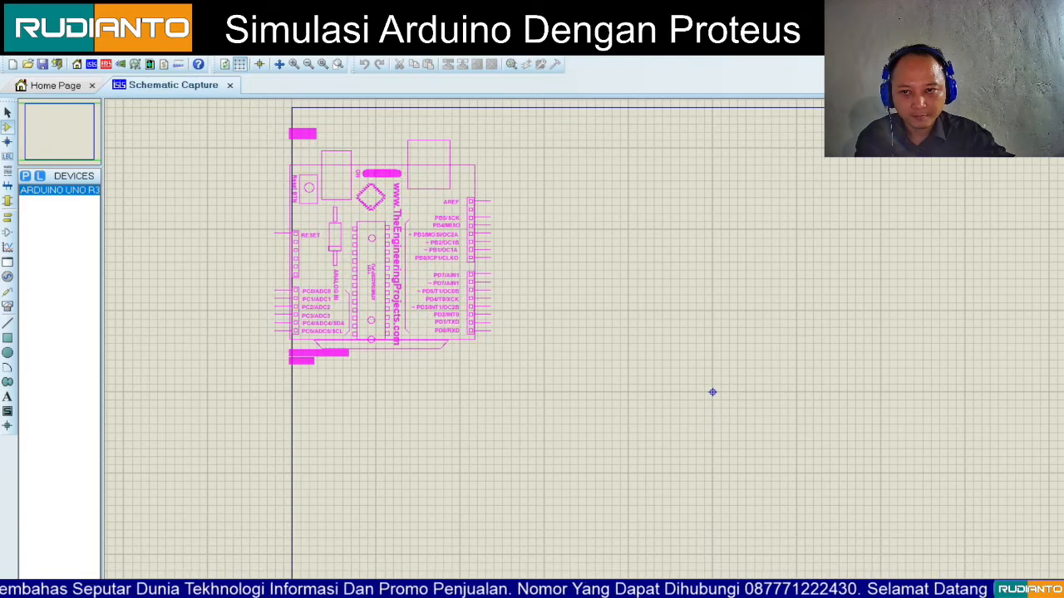
click(382, 241)
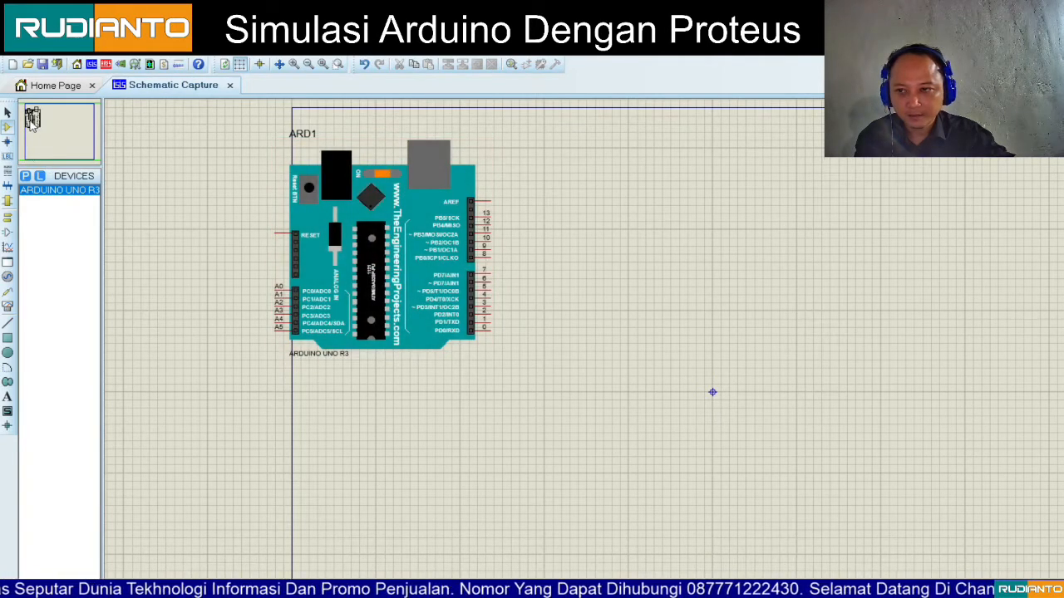
Step: Move the Arduino board up and slightly to the right at the sheet's upper-left corner, and deselect it
click(60, 138)
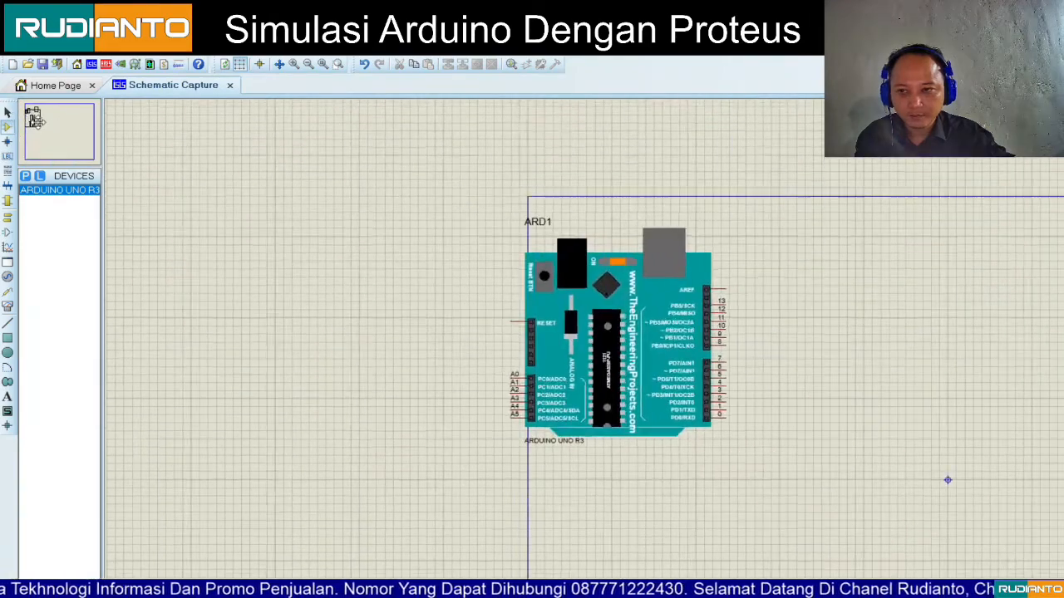
click(42, 123)
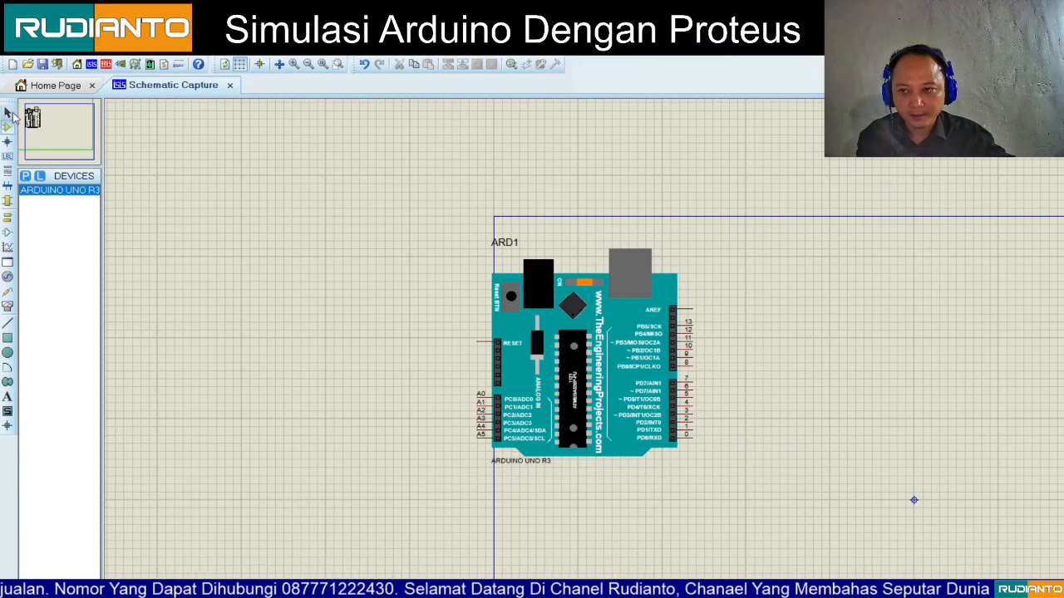
click(65, 140)
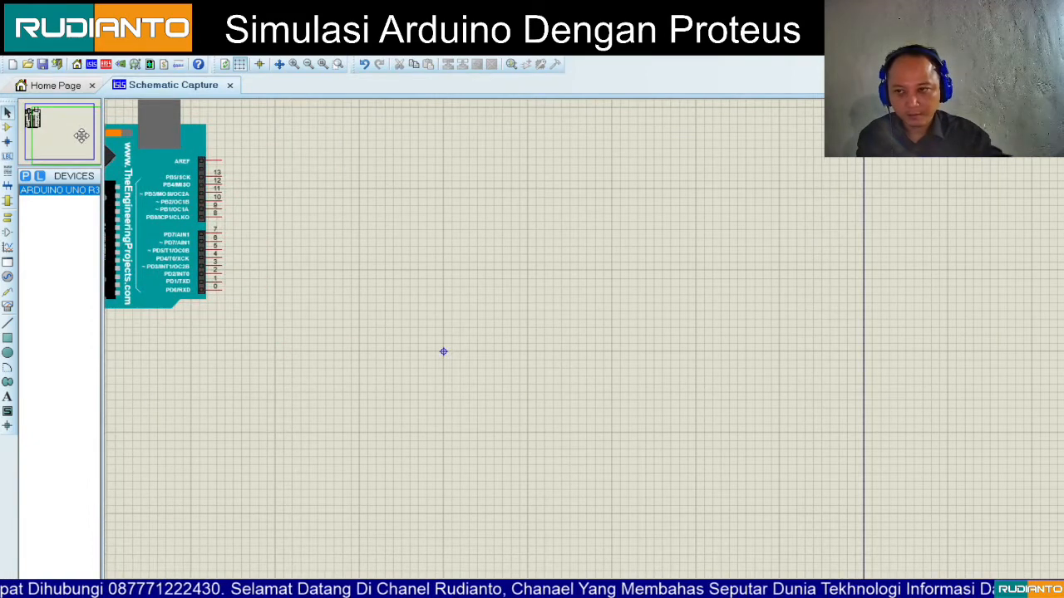
drag(74, 131, 69, 134)
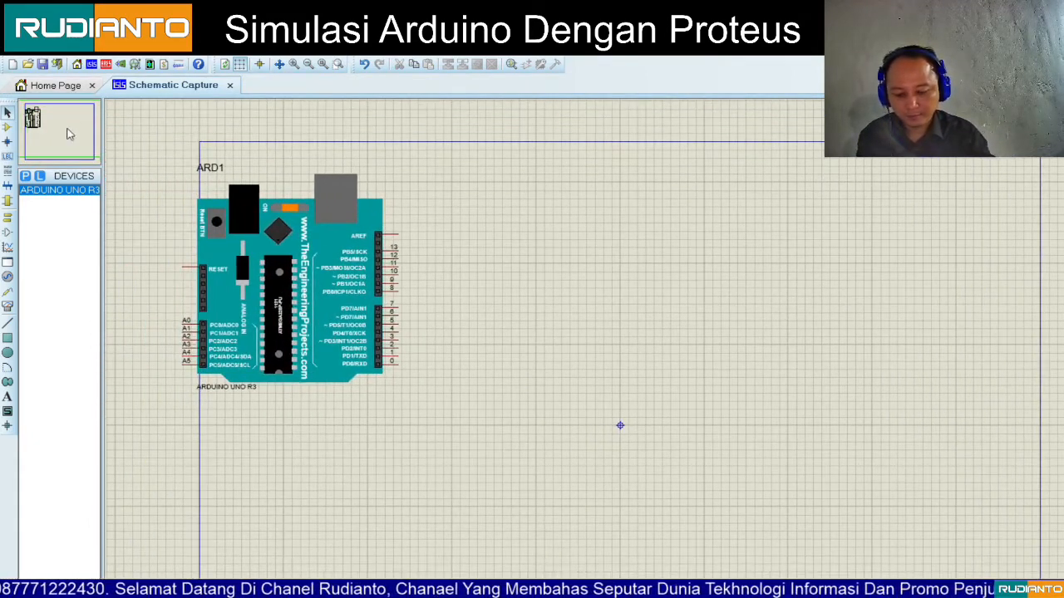
scroll(475, 244, up, 1)
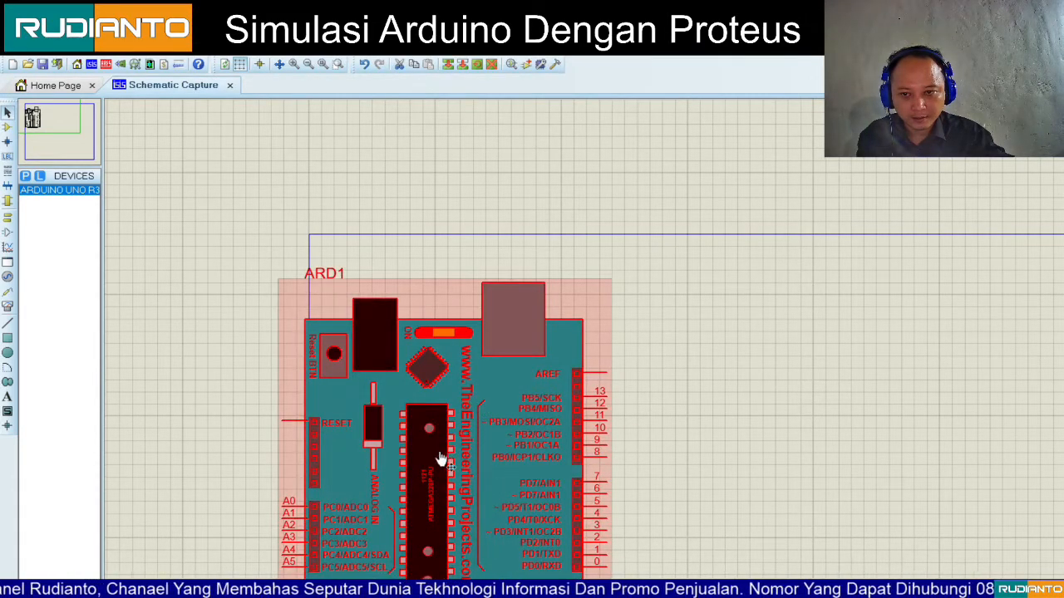
drag(440, 459, 454, 399)
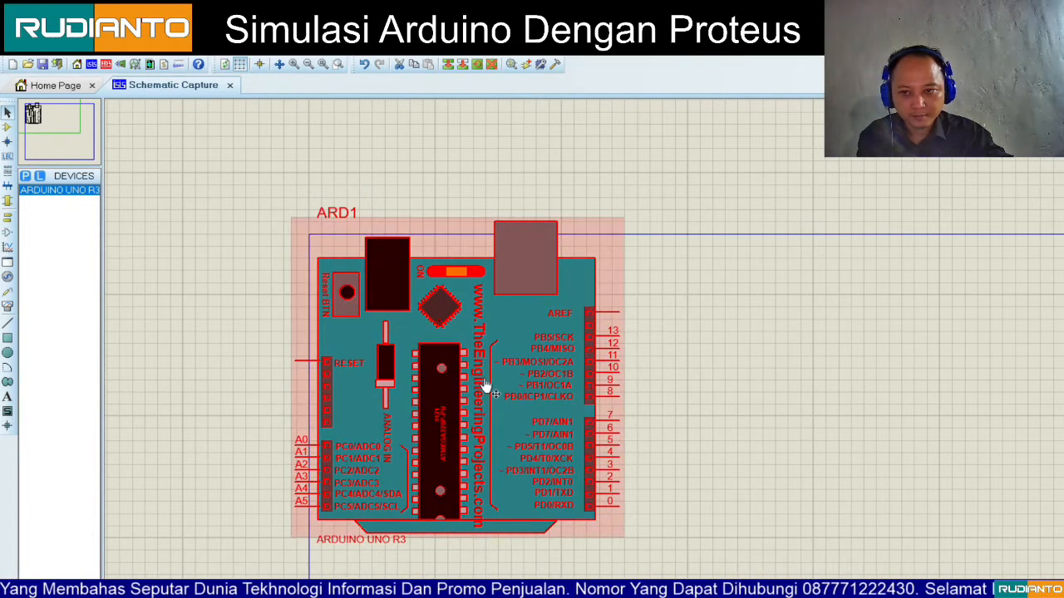
click(147, 299)
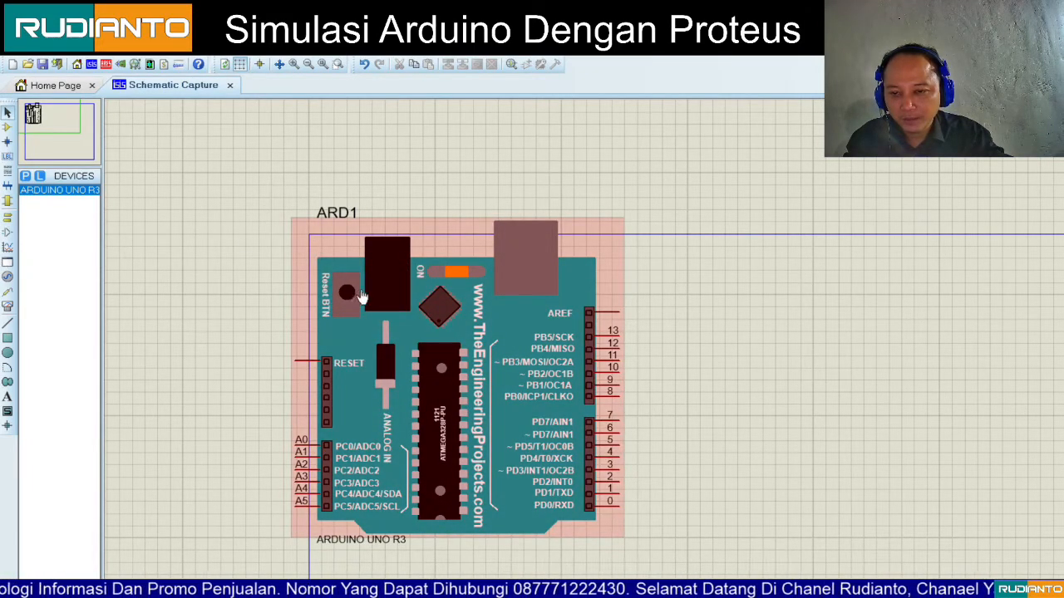
click(327, 272)
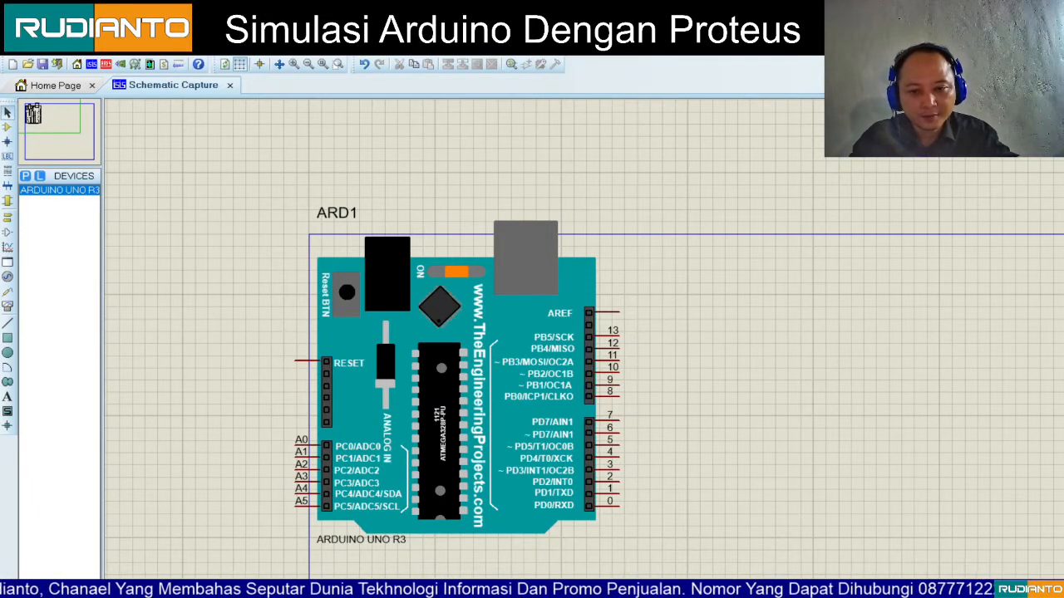
Step: Add the LED-BLUE device to the parts list and place one LED to the right of the Arduino's digital pins
key(F8)
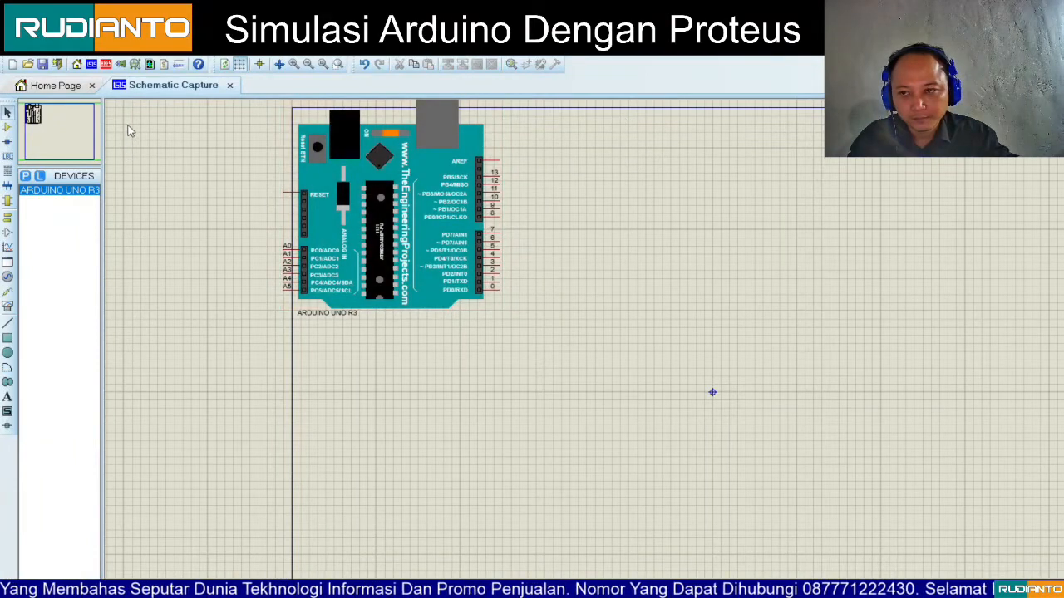
click(72, 124)
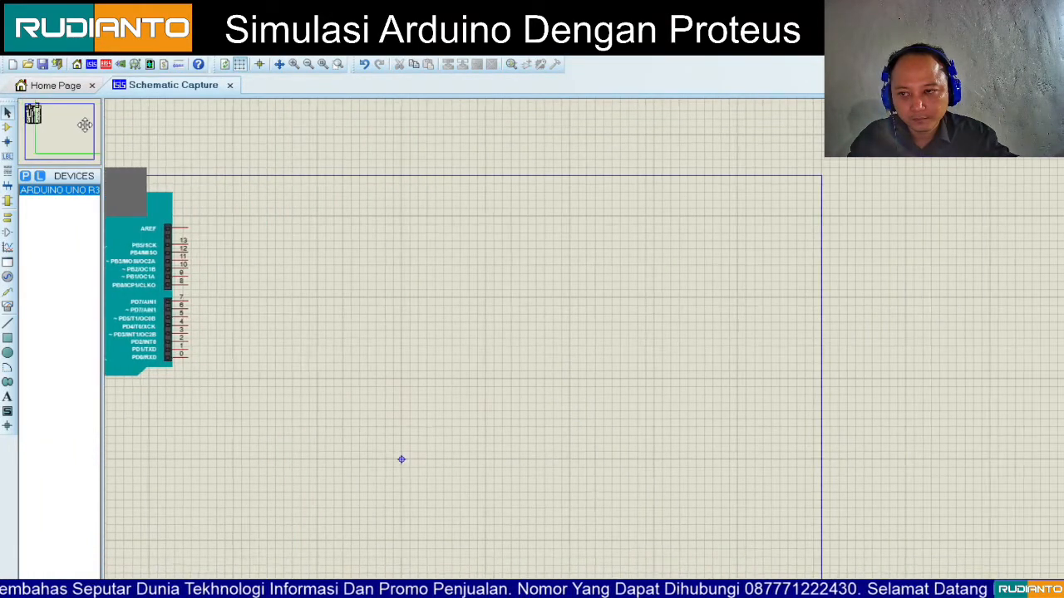
click(66, 124)
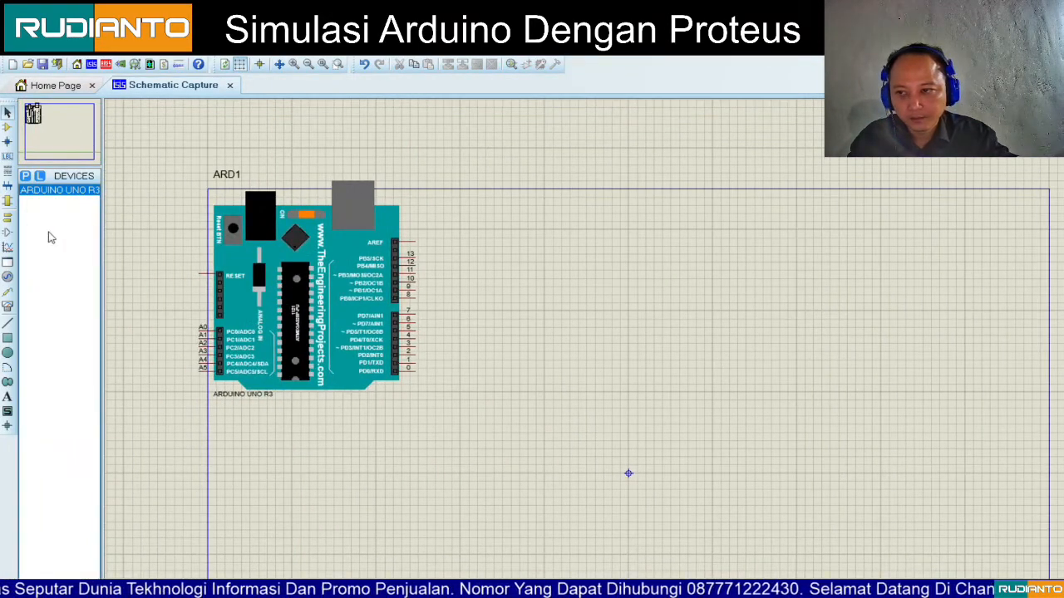
click(27, 177)
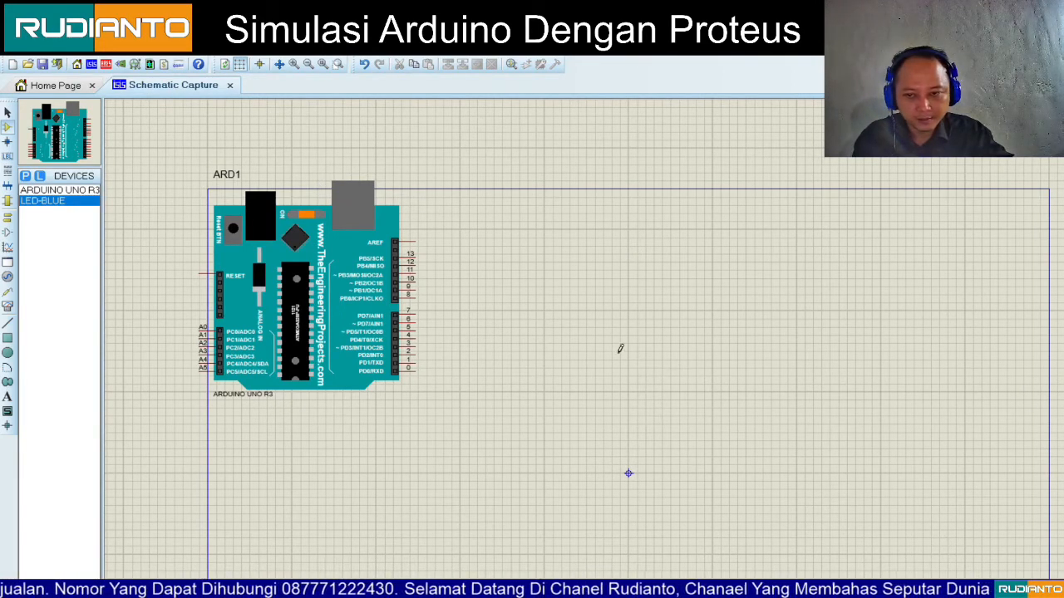
click(496, 314)
click(494, 320)
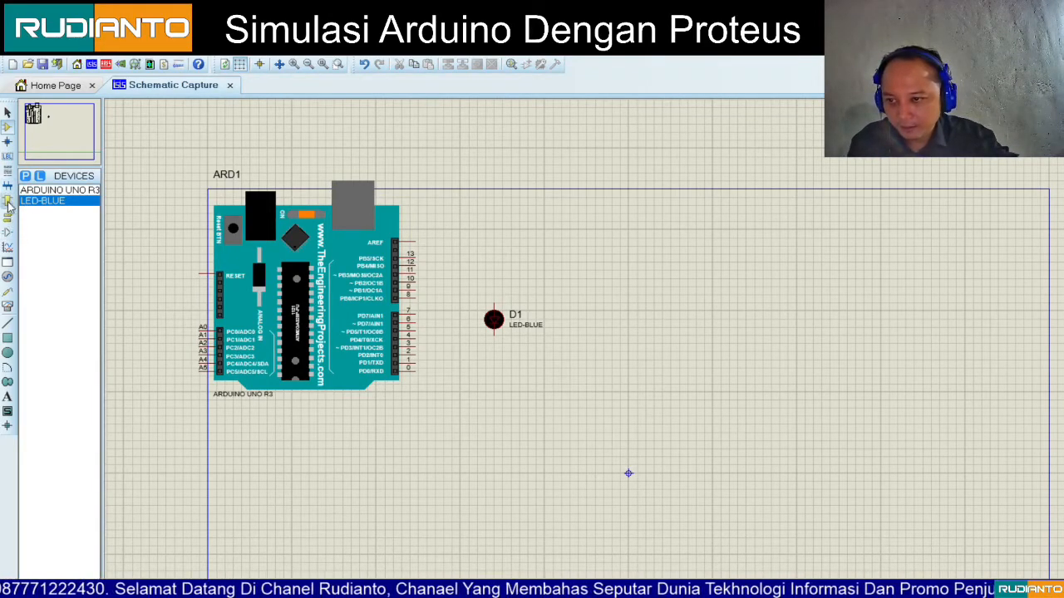
Step: Place a GROUND terminal directly below the blue LED and wire the LED's lower pin to it
click(8, 203)
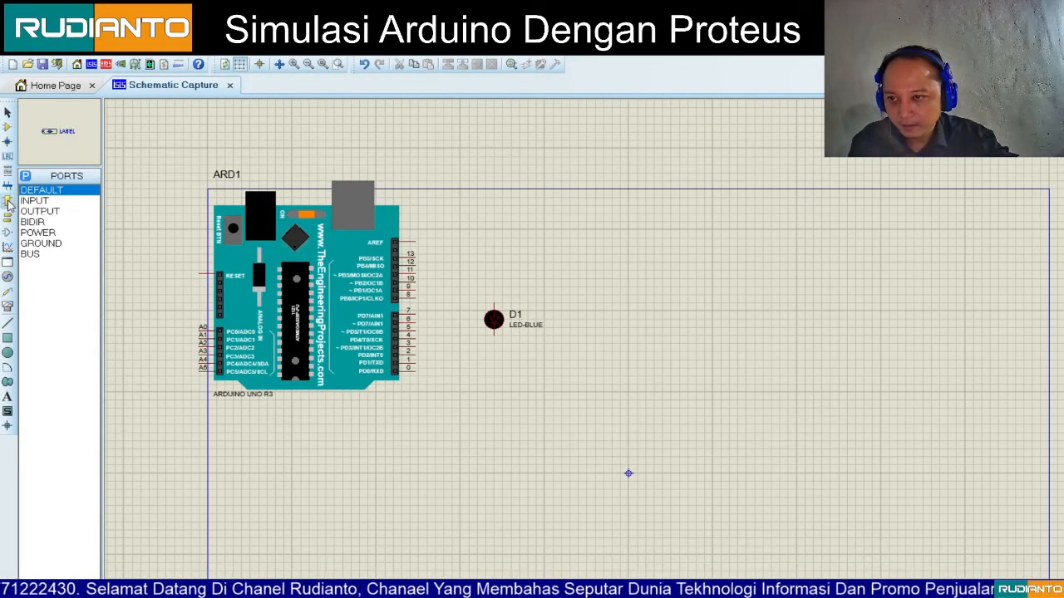
click(33, 244)
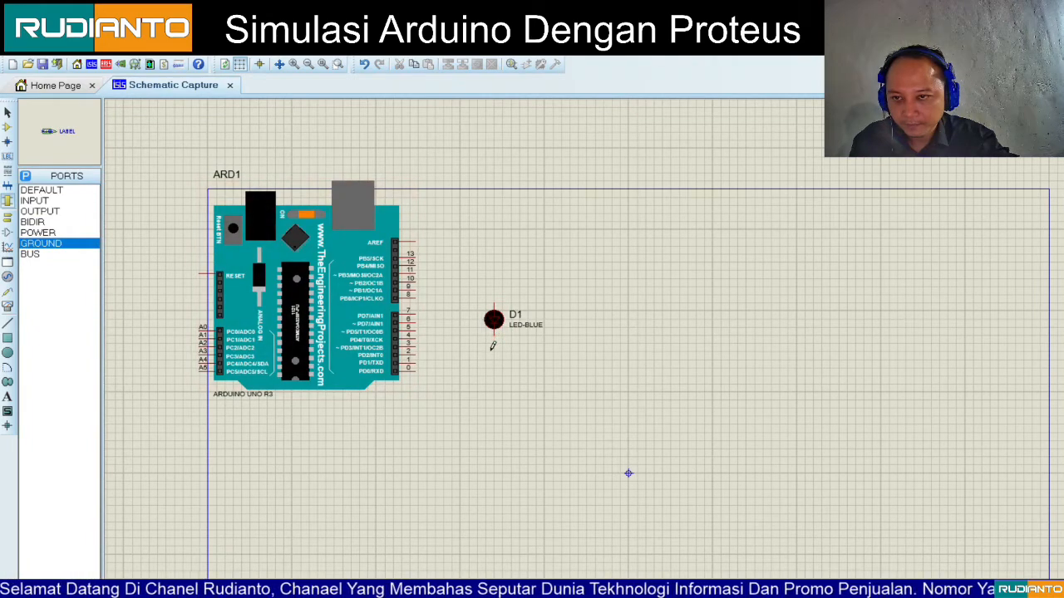
click(8, 216)
click(43, 244)
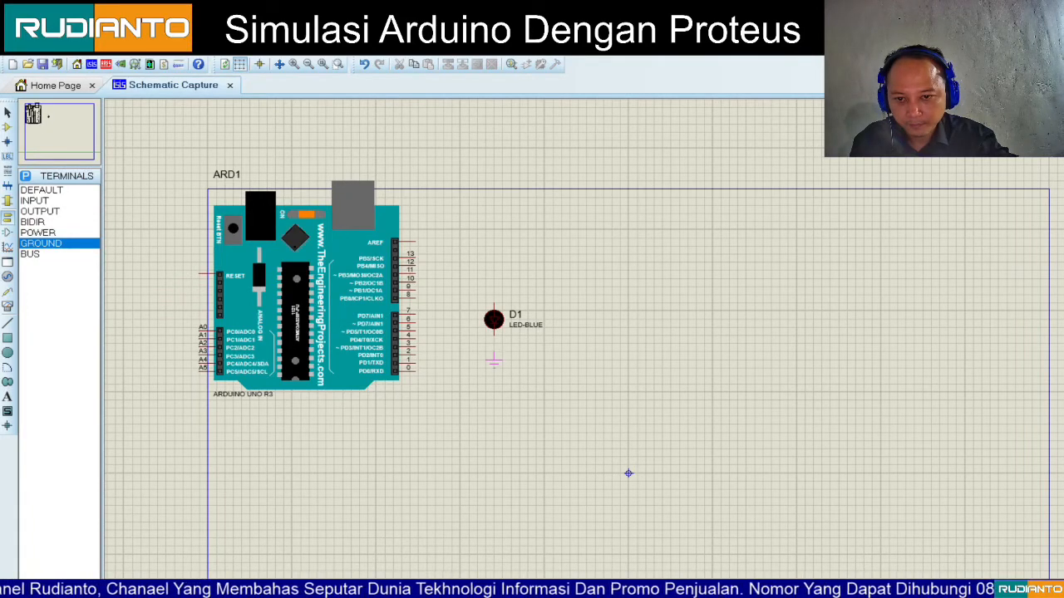
click(493, 355)
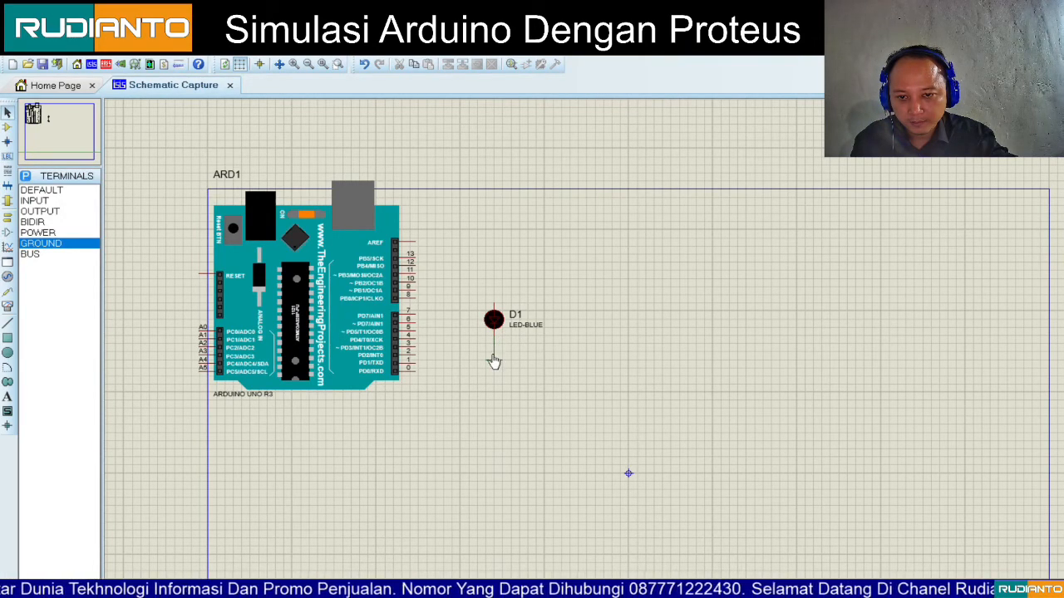
click(494, 336)
click(494, 352)
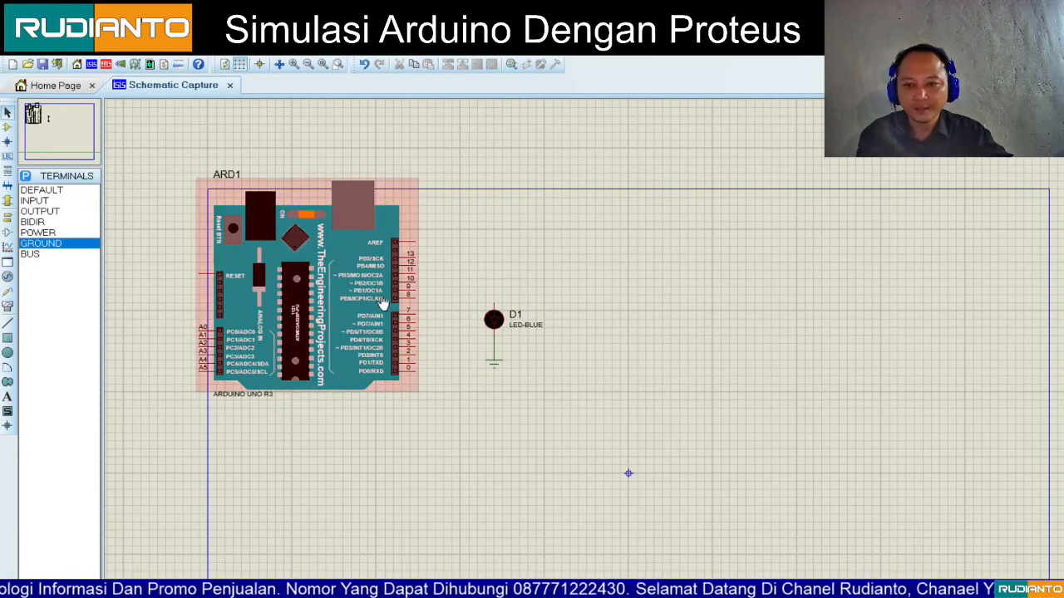
Step: Move the LED and its ground terminal together a short distance down, so the LED's upper pin sits just below Arduino pin 7
scroll(385, 304, up, 1)
scroll(885, 432, up, 1)
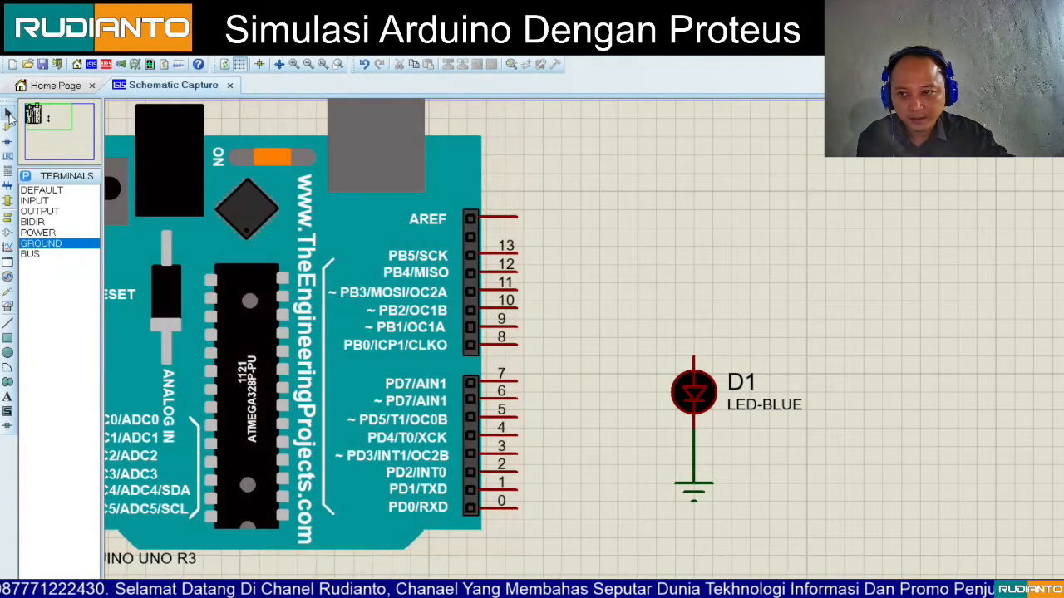
drag(669, 447, 637, 320)
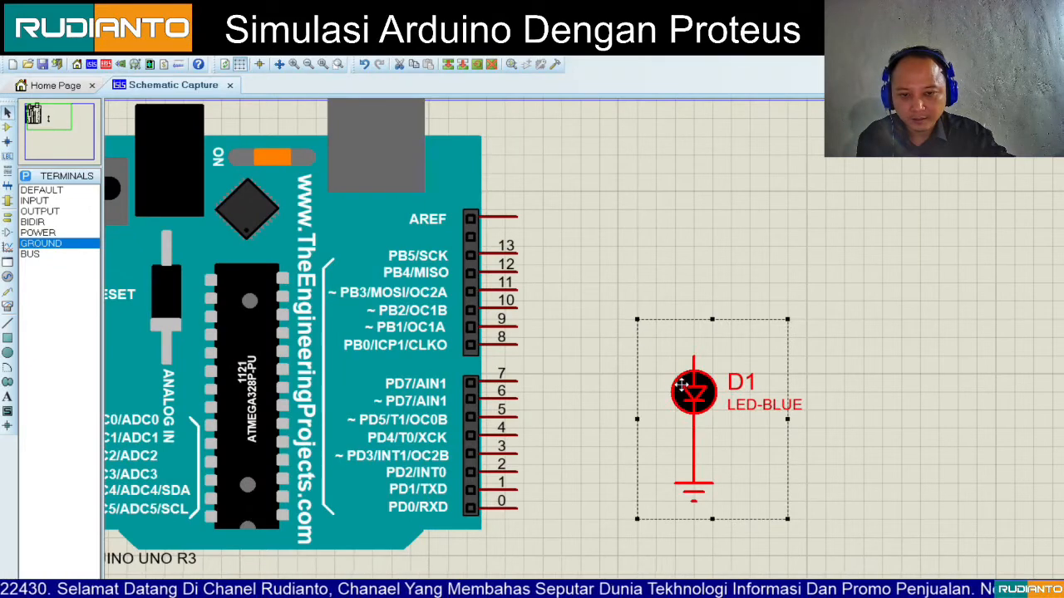
drag(681, 387, 678, 436)
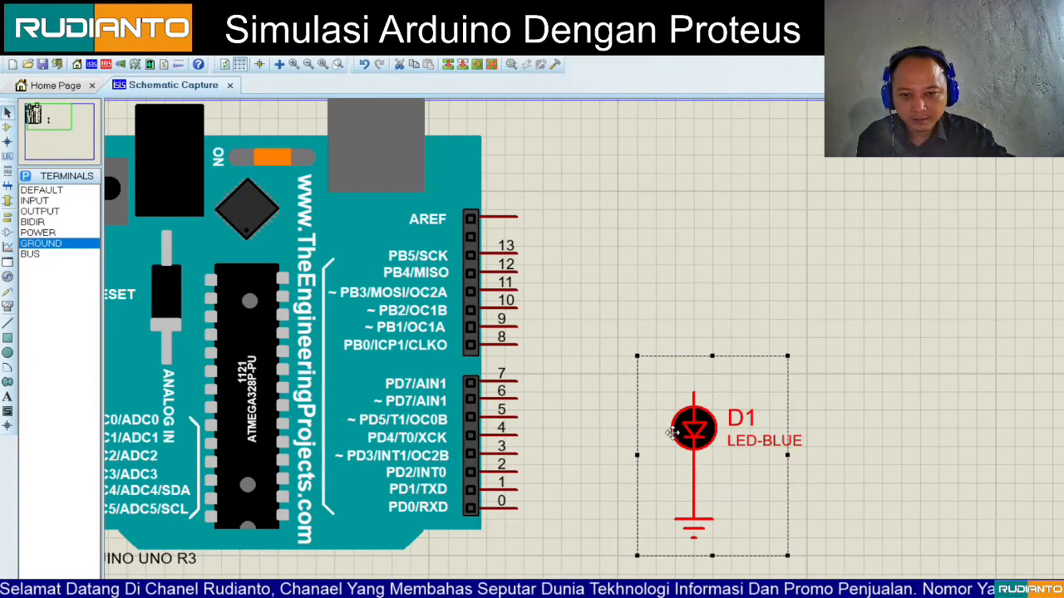
click(552, 345)
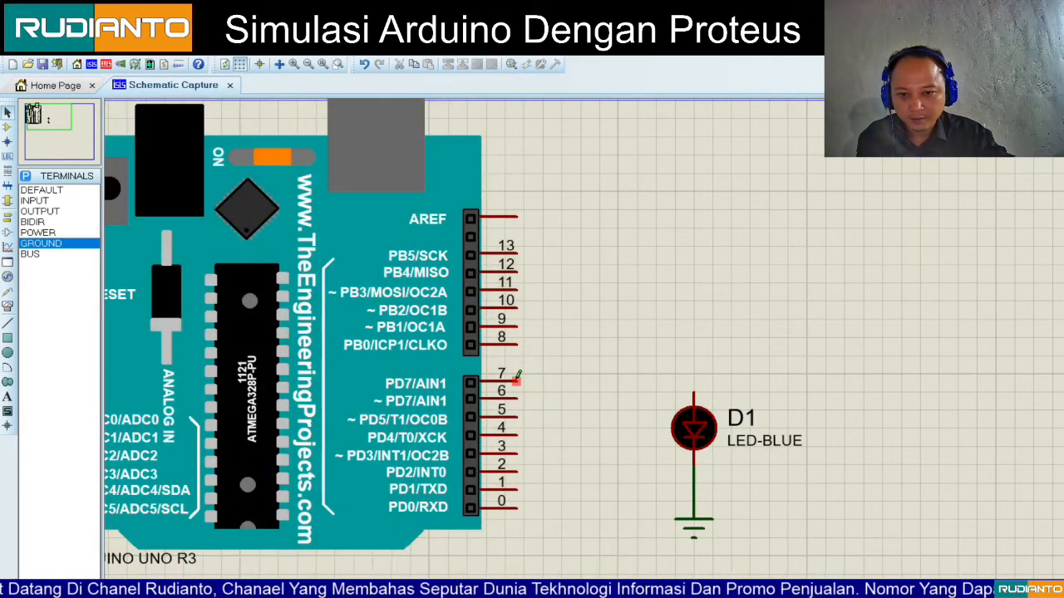
Step: Wire Arduino pin 7 directly to the LED's upper pin and delete that wire again
click(516, 376)
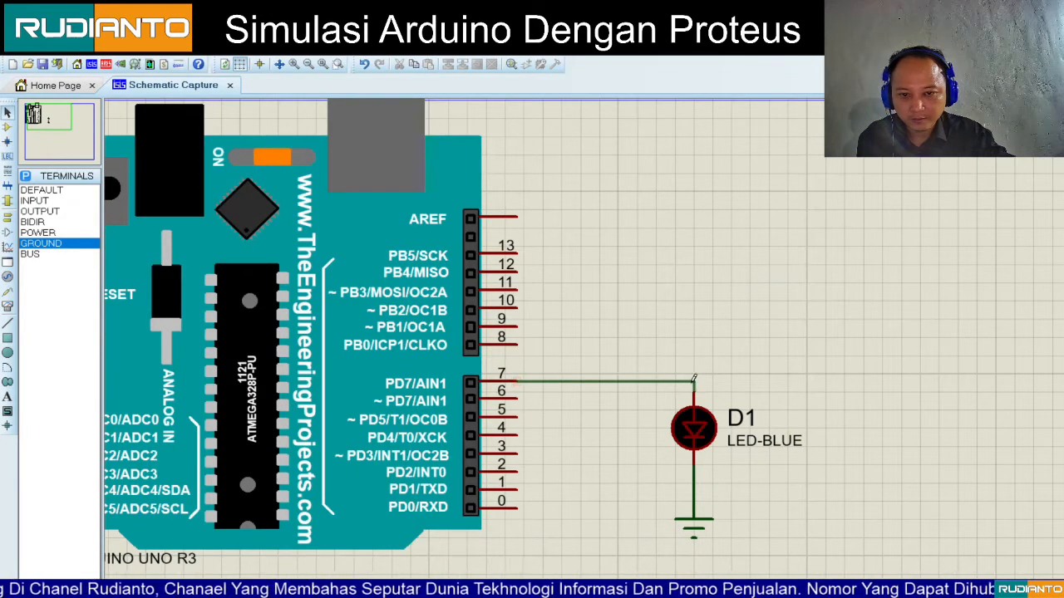
click(695, 386)
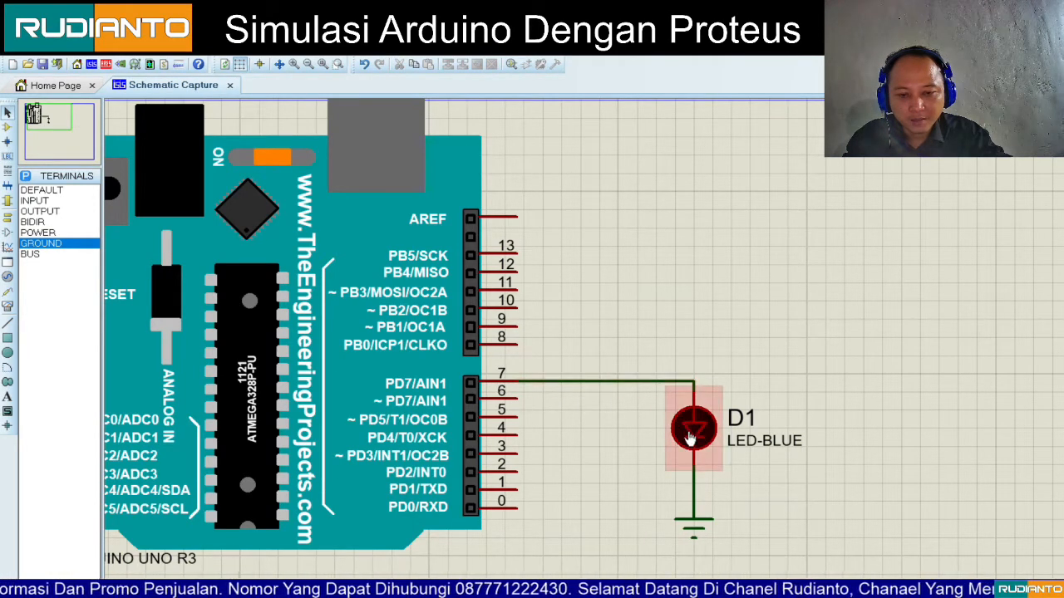
click(599, 383)
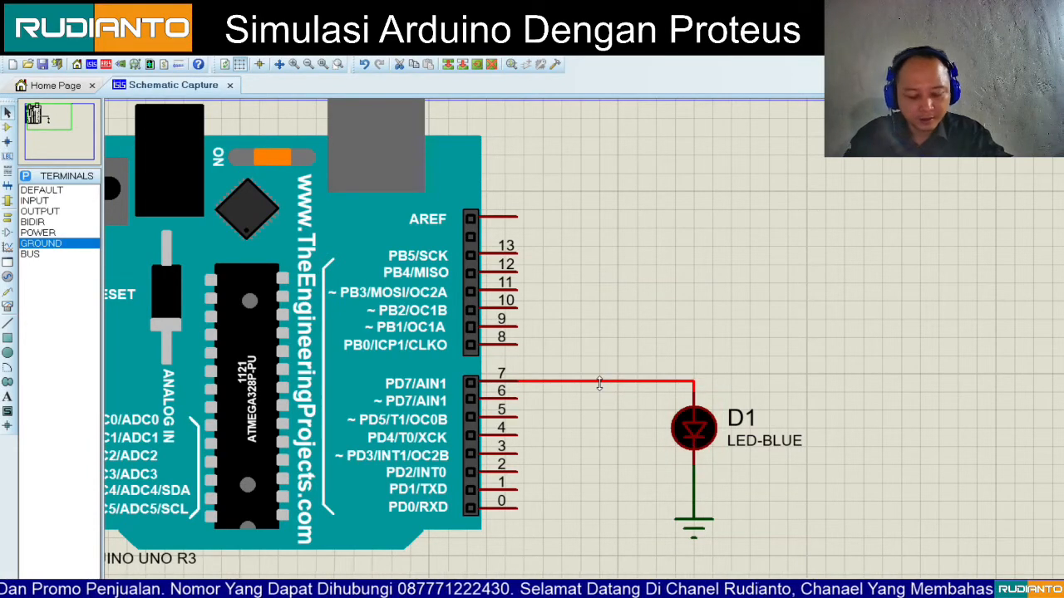
key(Delete)
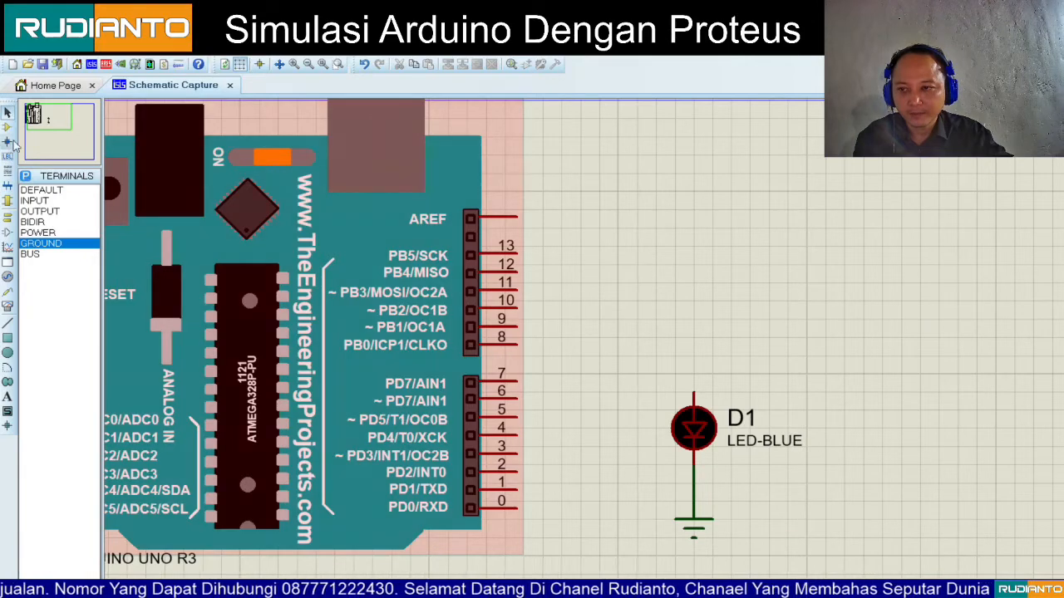
Step: Add the RESISTOR device to the parts list and place one horizontally between Arduino pin 7 and the LED
click(29, 178)
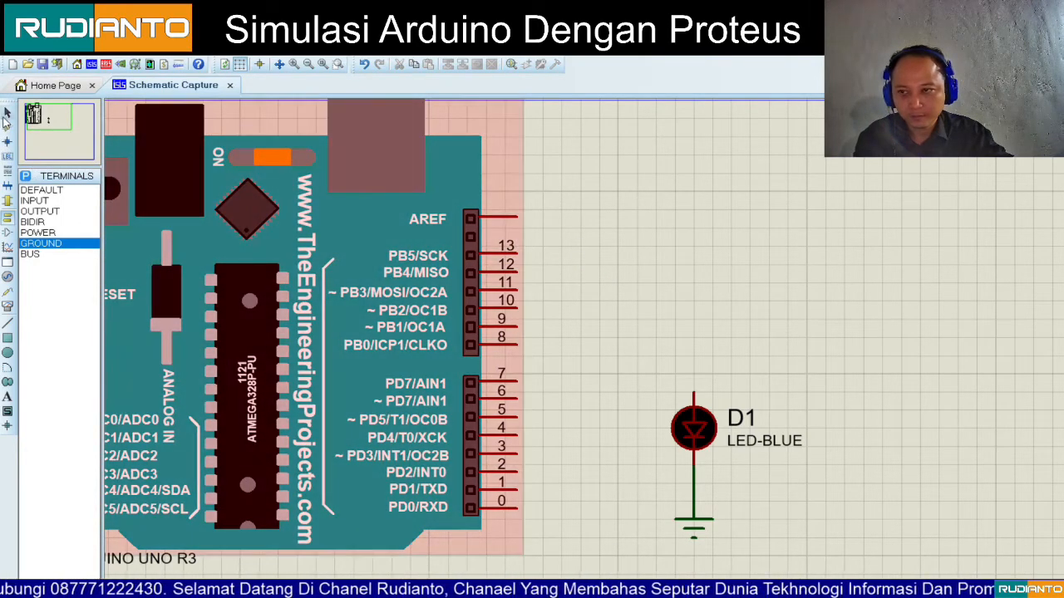
click(7, 115)
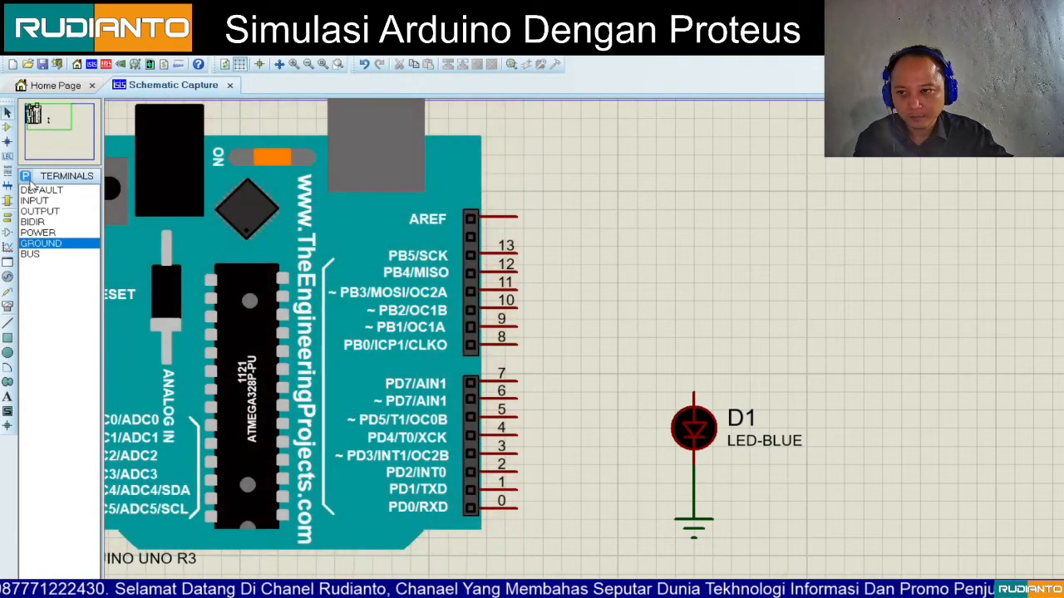
click(8, 127)
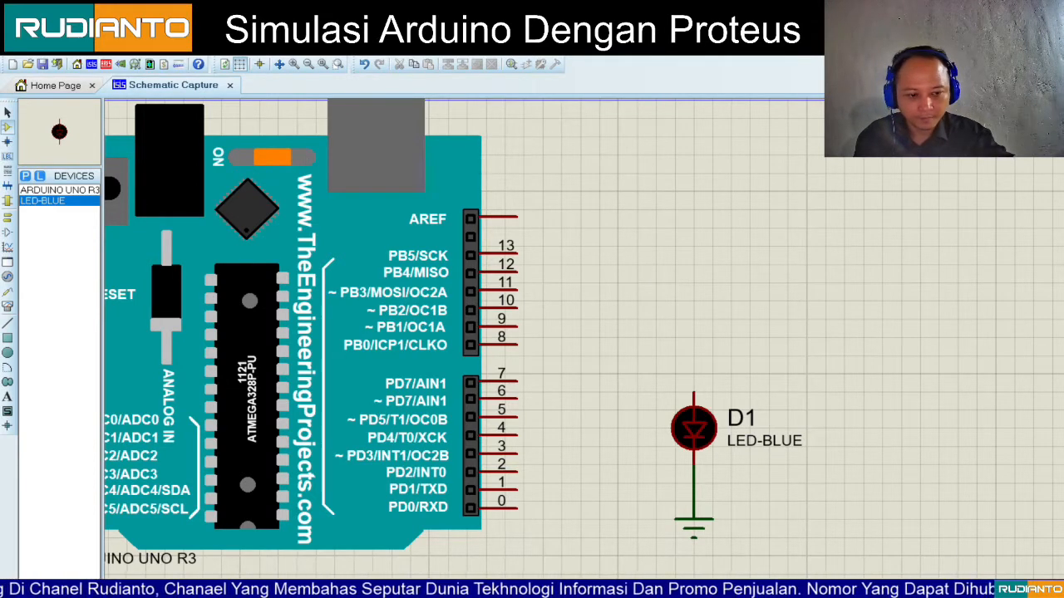
click(580, 371)
click(608, 374)
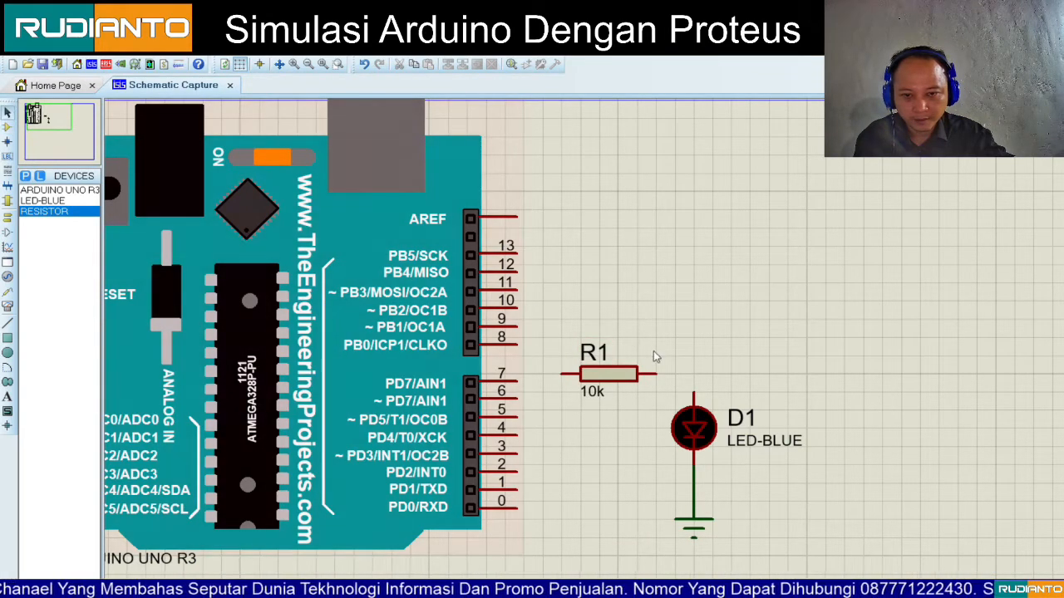
Step: Wire the resistor between Arduino pin 7 and the blue LED's upper pin
click(661, 373)
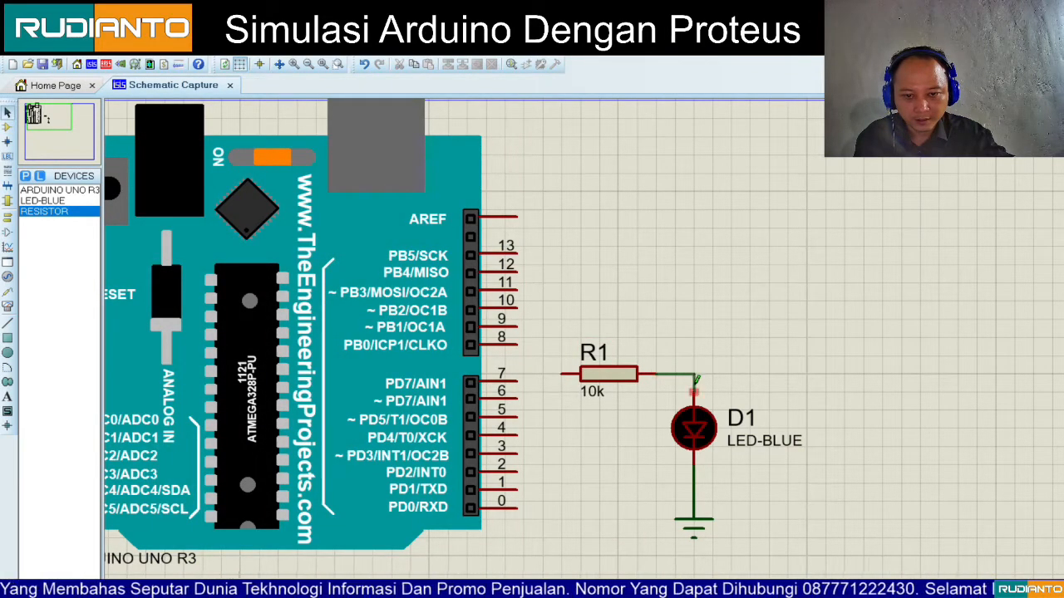
click(695, 387)
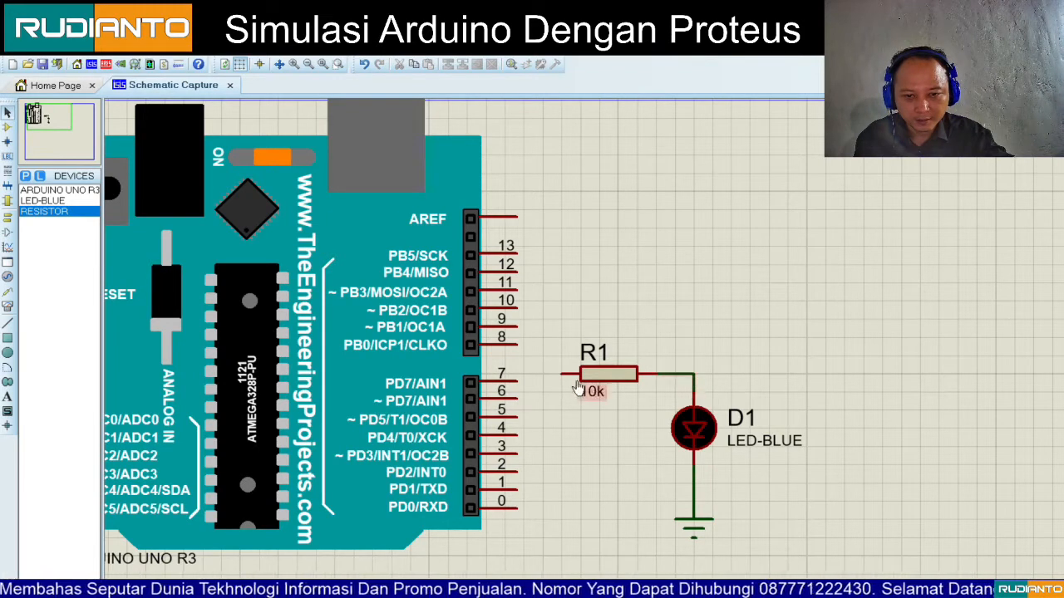
click(517, 381)
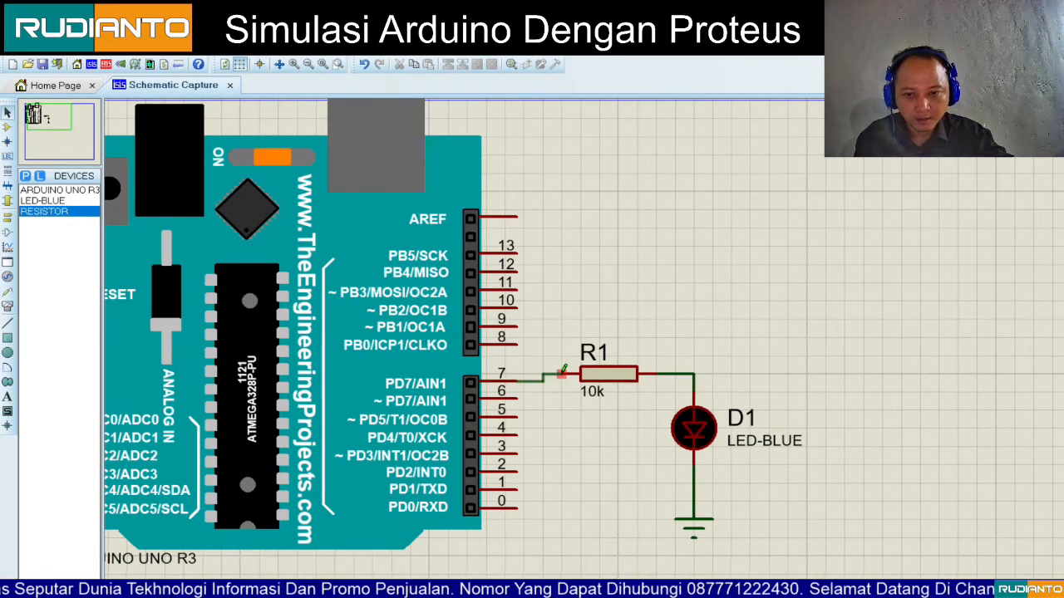
click(563, 374)
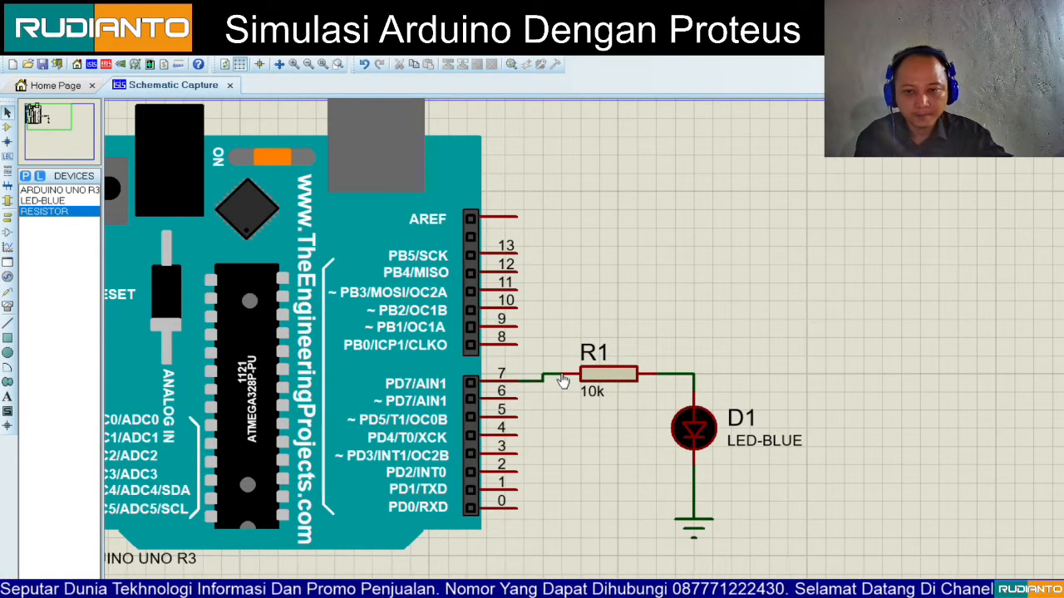
Step: Set the resistor's value to 1k
click(604, 400)
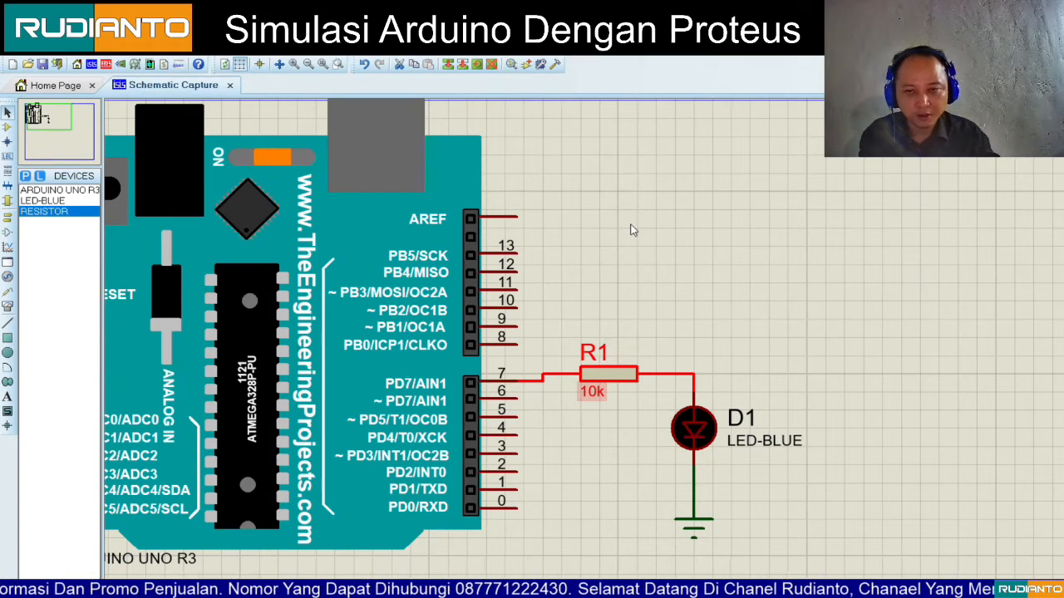
click(742, 536)
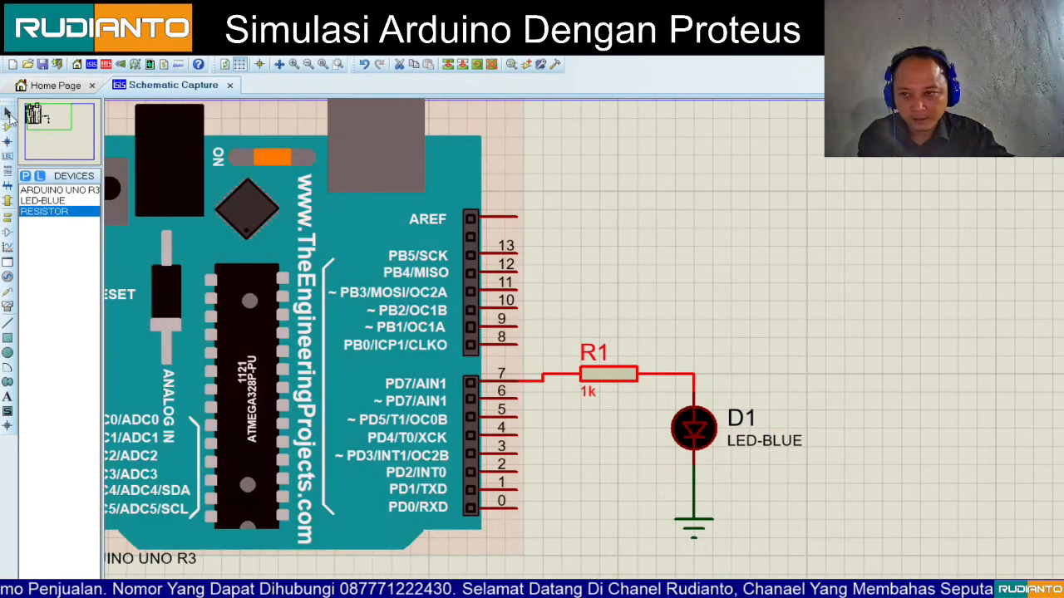
click(624, 241)
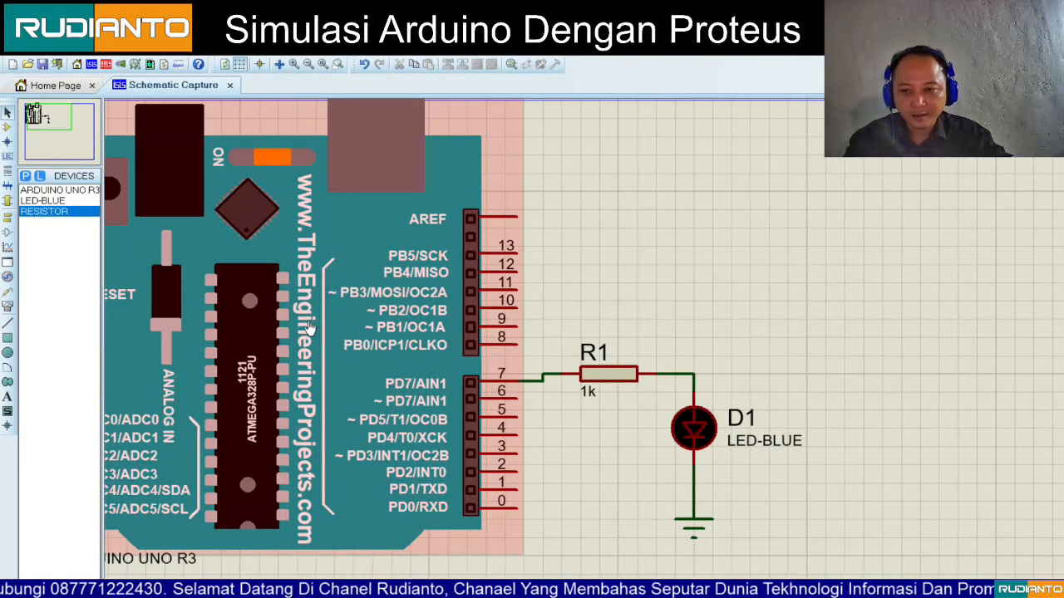
click(281, 292)
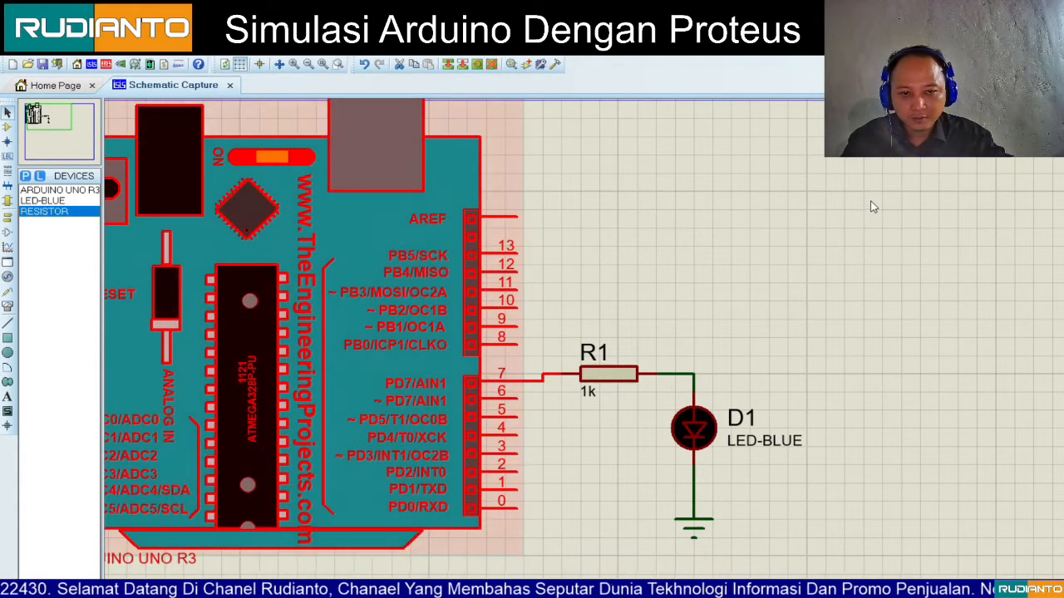
click(633, 356)
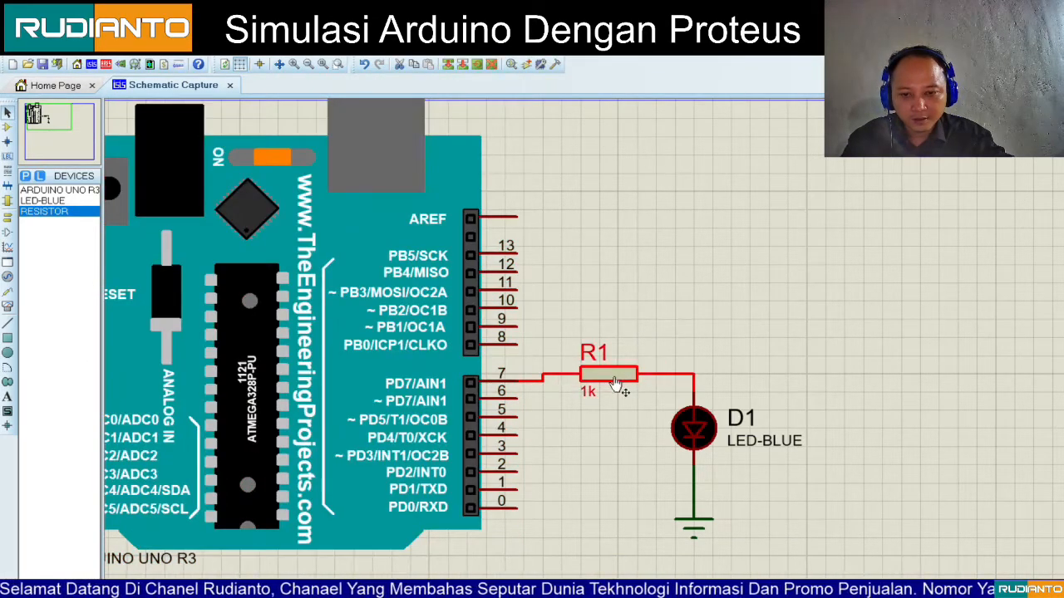
click(615, 383)
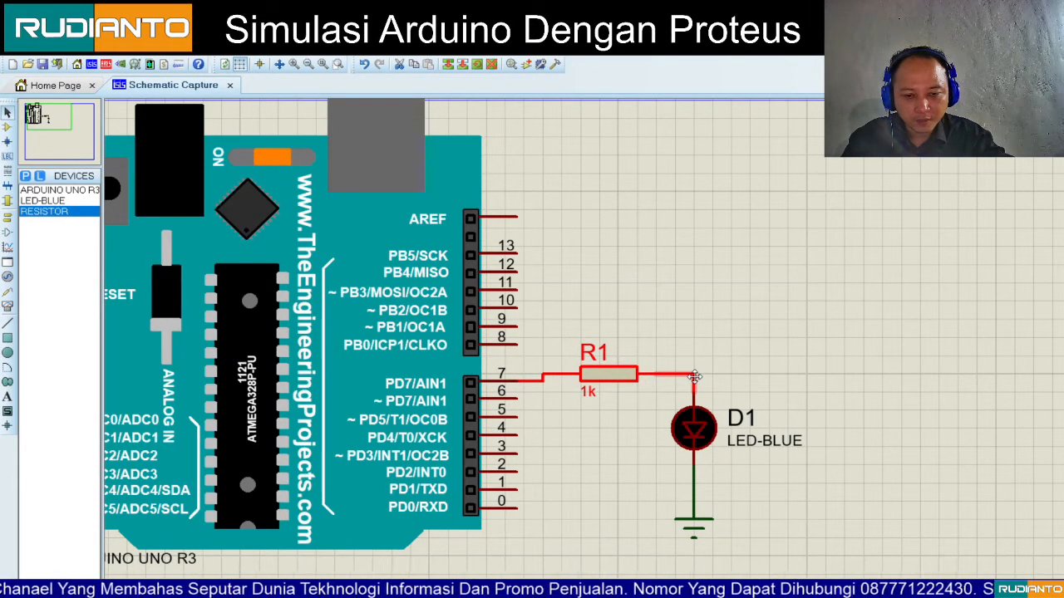
click(694, 430)
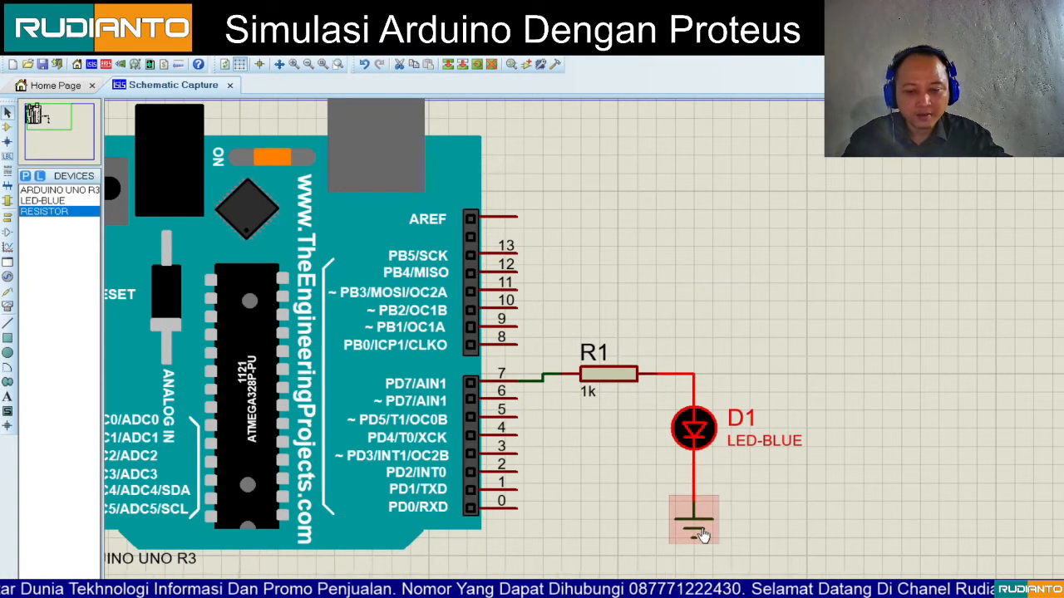
click(866, 519)
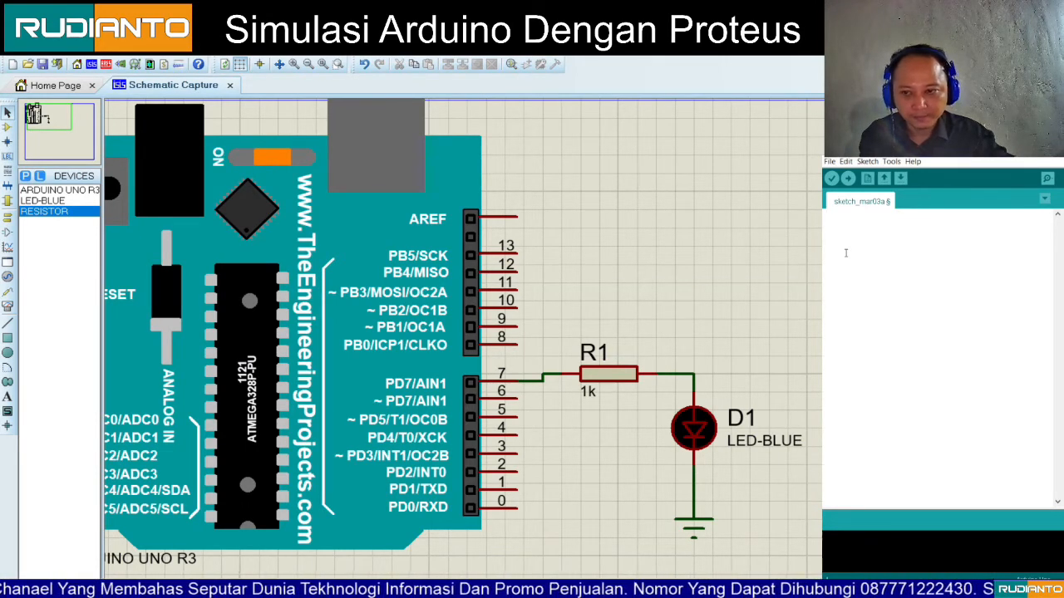
Step: Switch to the Arduino IDE and declare the LED pin on the sketch's first line as int led_blue=7;
text(int)
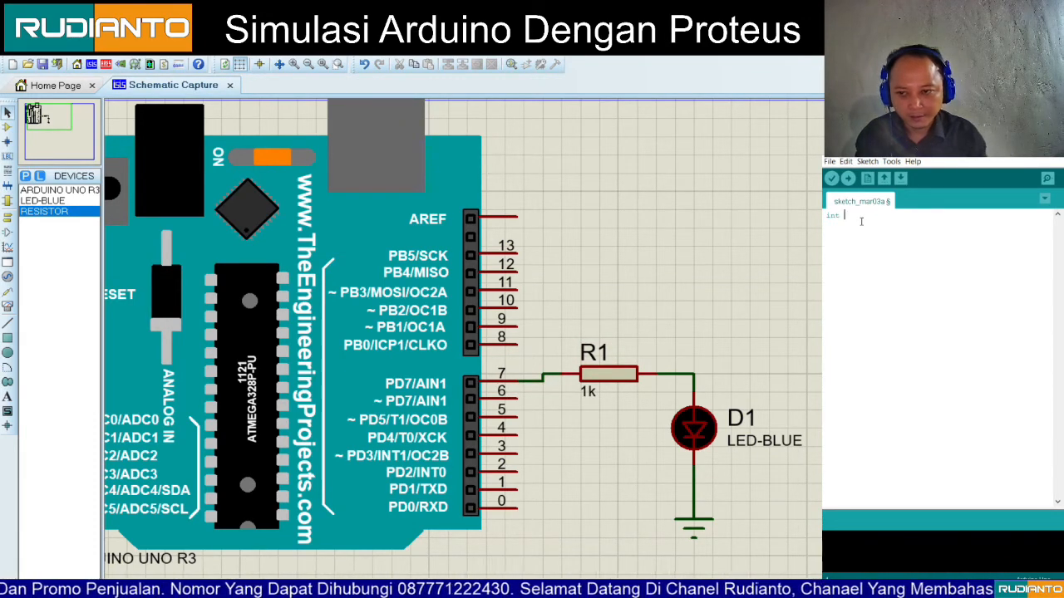
text(pin)
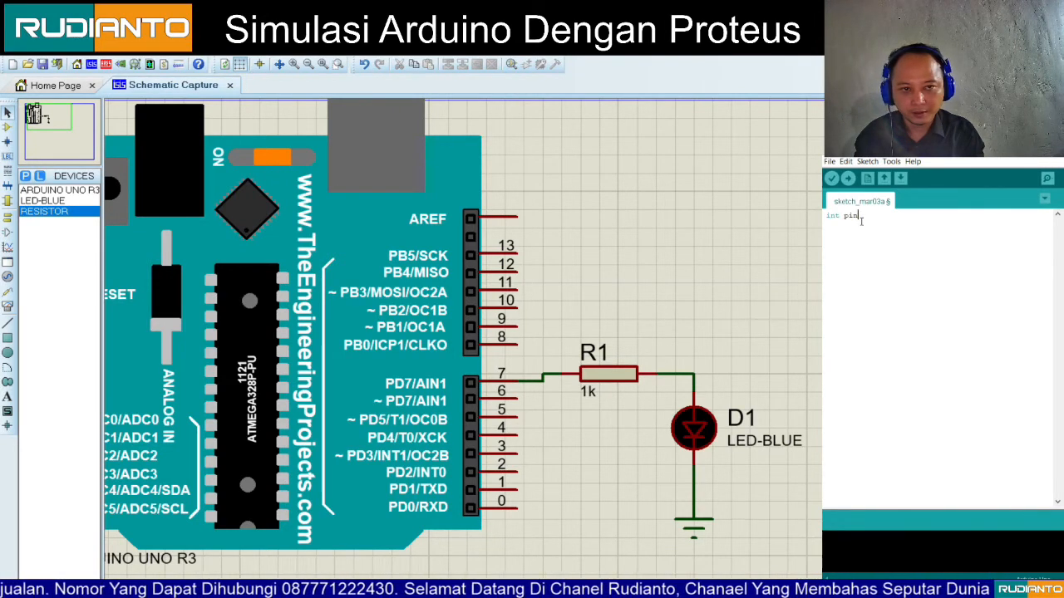
key(BackSpace)
key(BackSpace)
key(BackSpace)
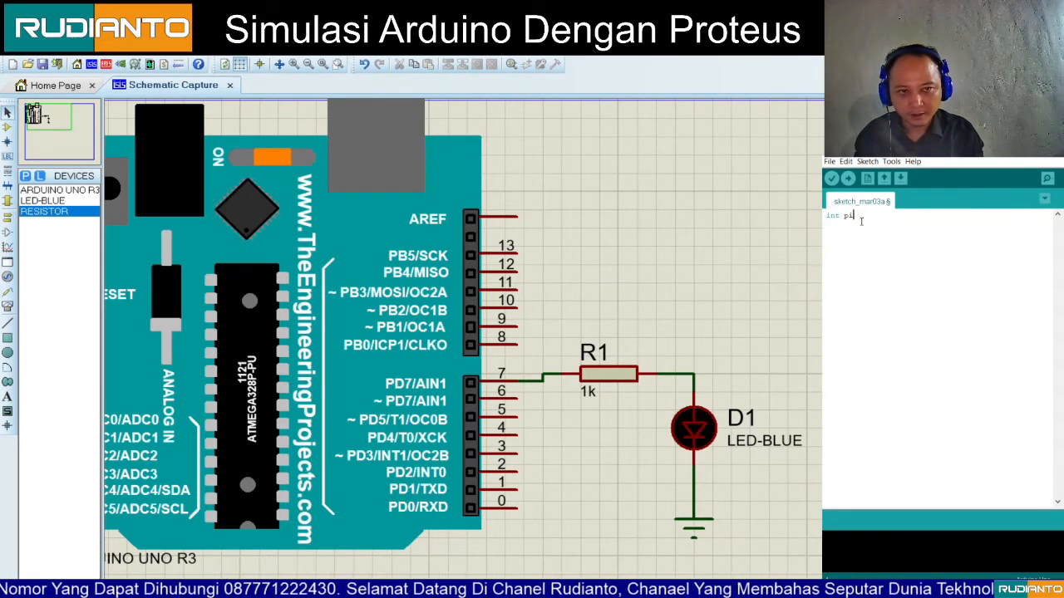
text(led)
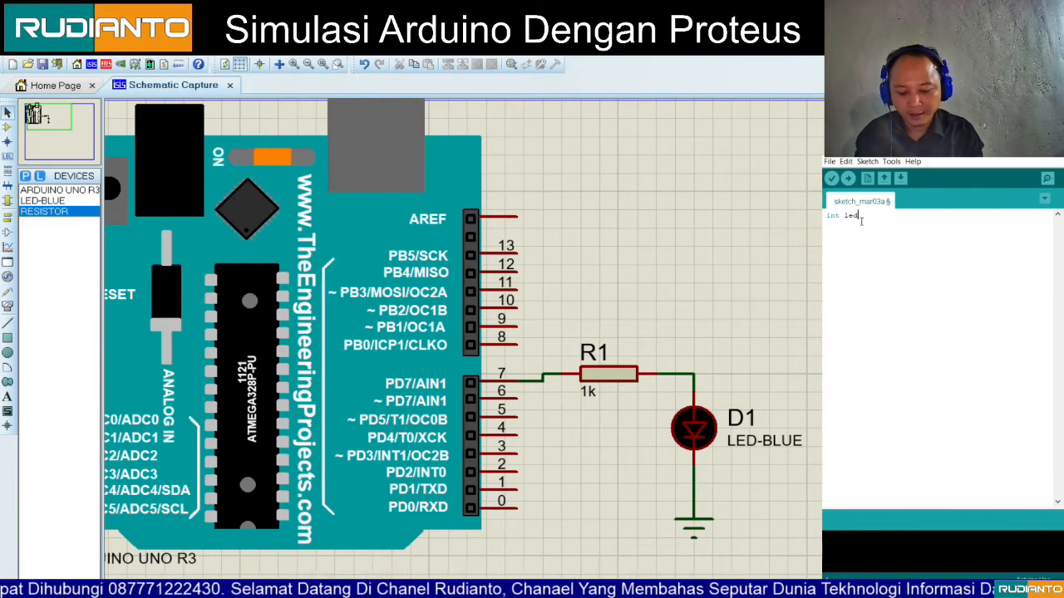
text(_blue)
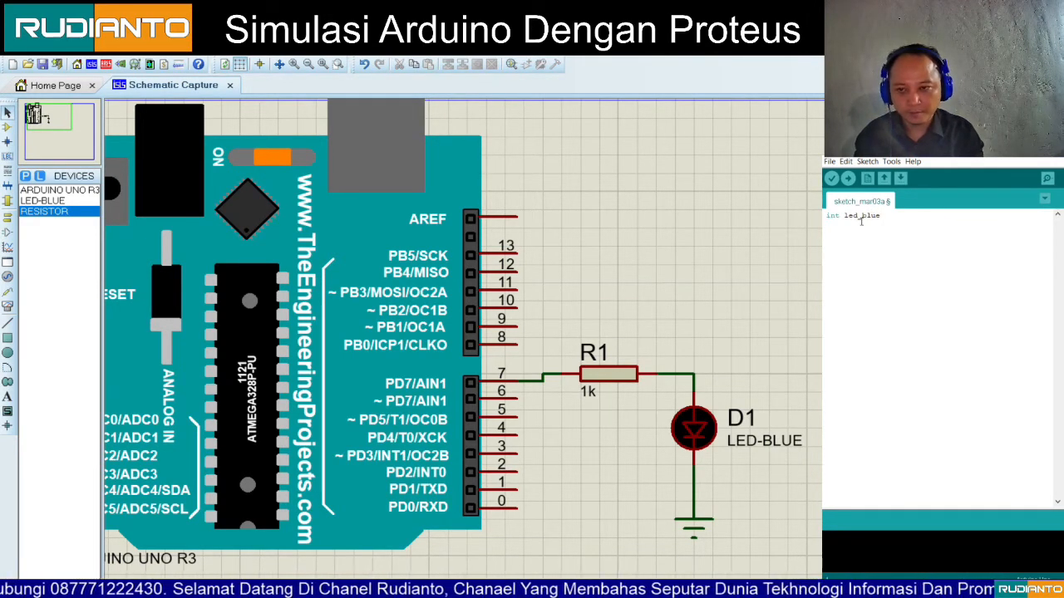
text(=)
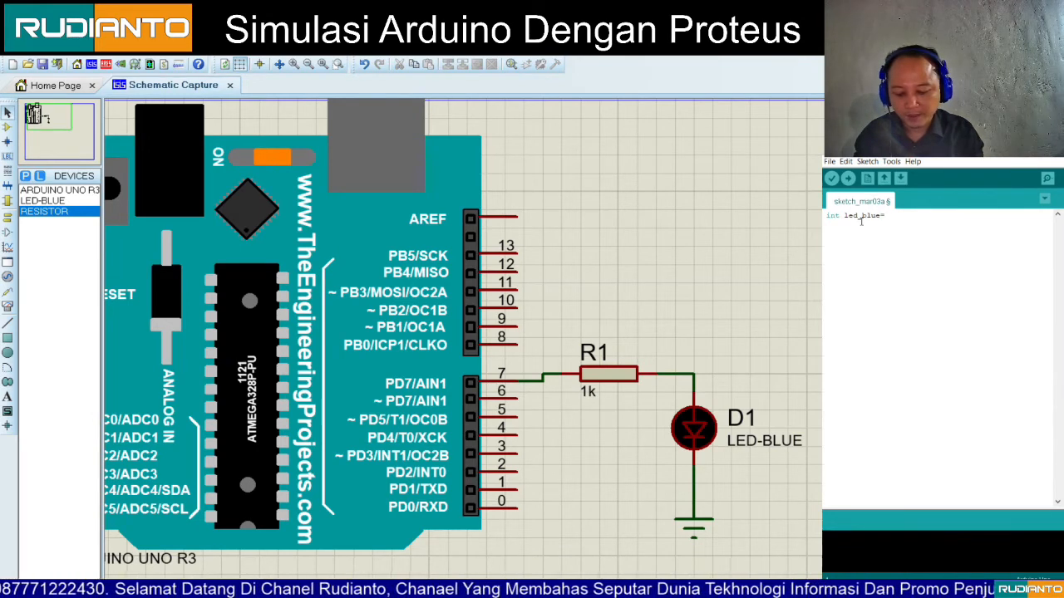
text(7)
text(;)
key(Return)
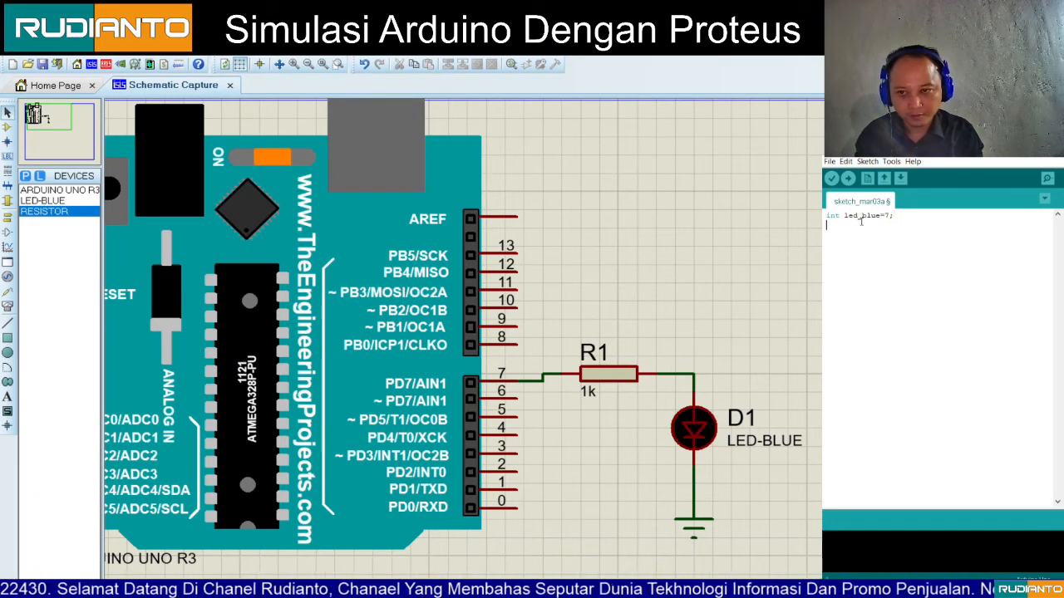
Step: Add a void setup() function under the variable declaration and open its body with a brace on its own line
text(void)
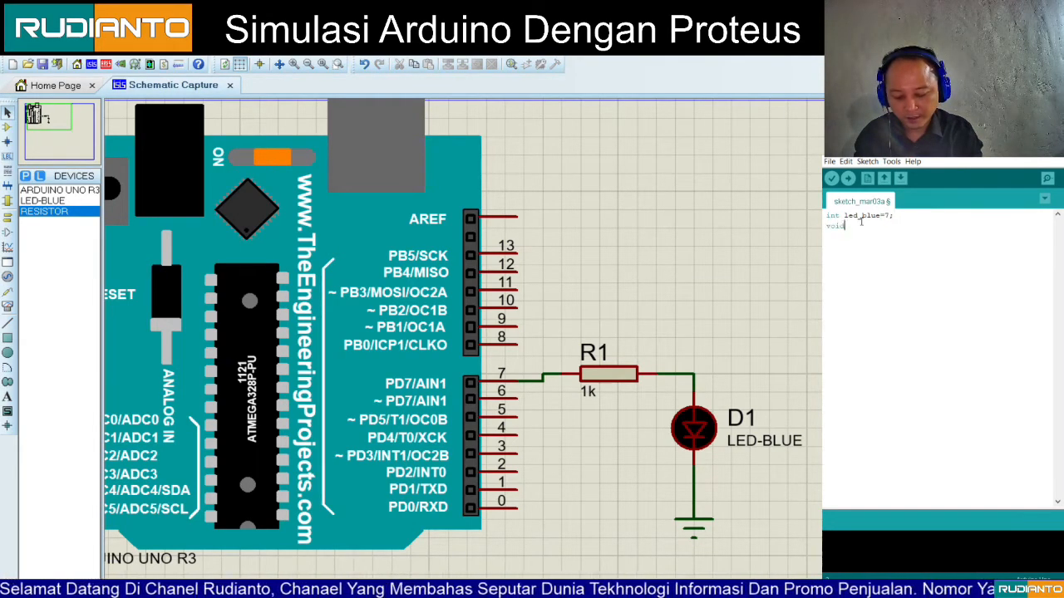
text( set)
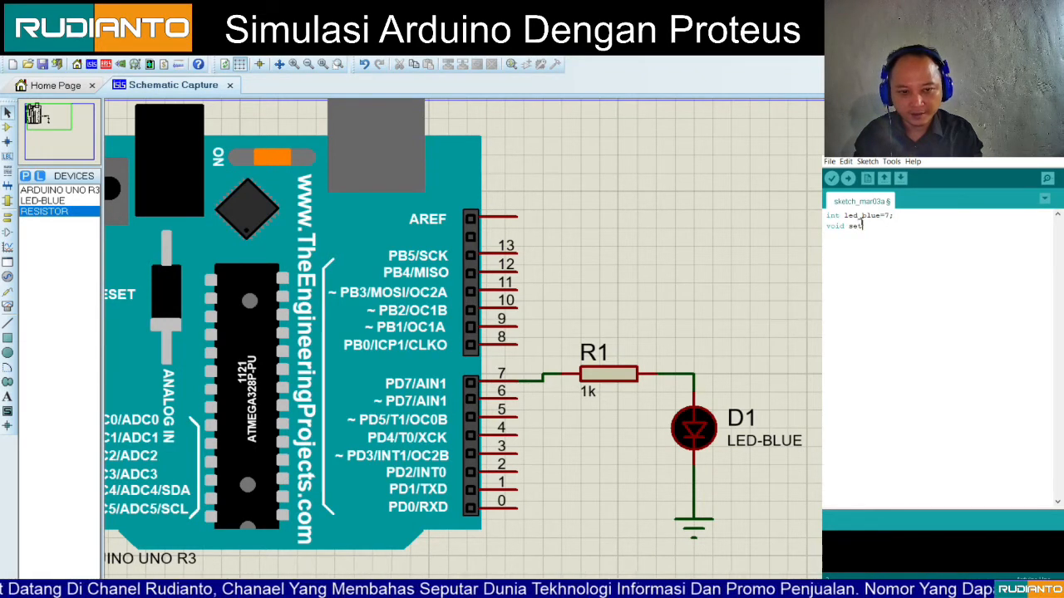
text(up())
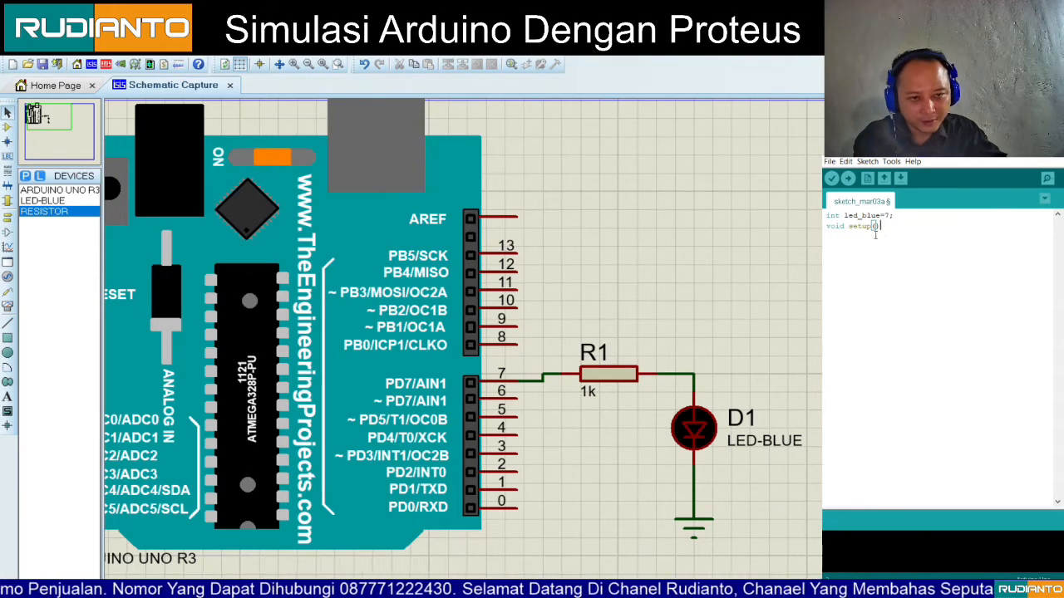
drag(881, 226, 827, 226)
click(903, 227)
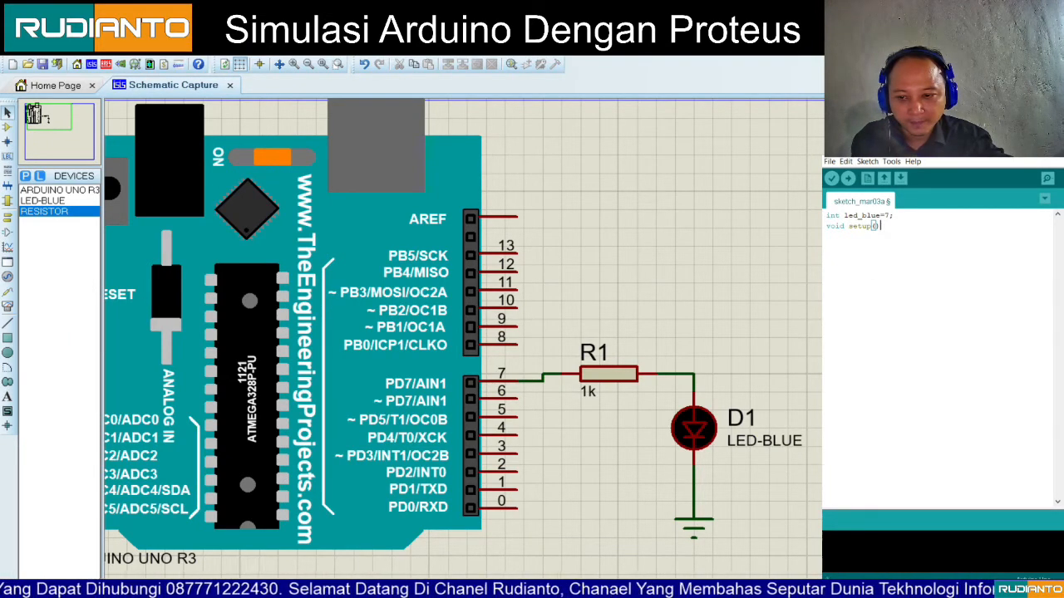
key(Return)
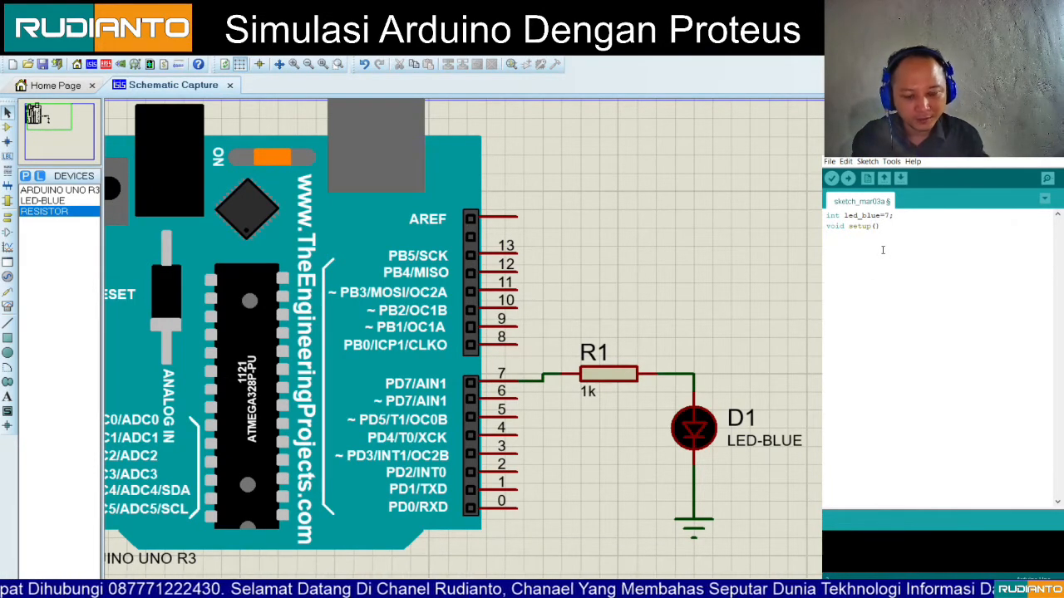
text({)
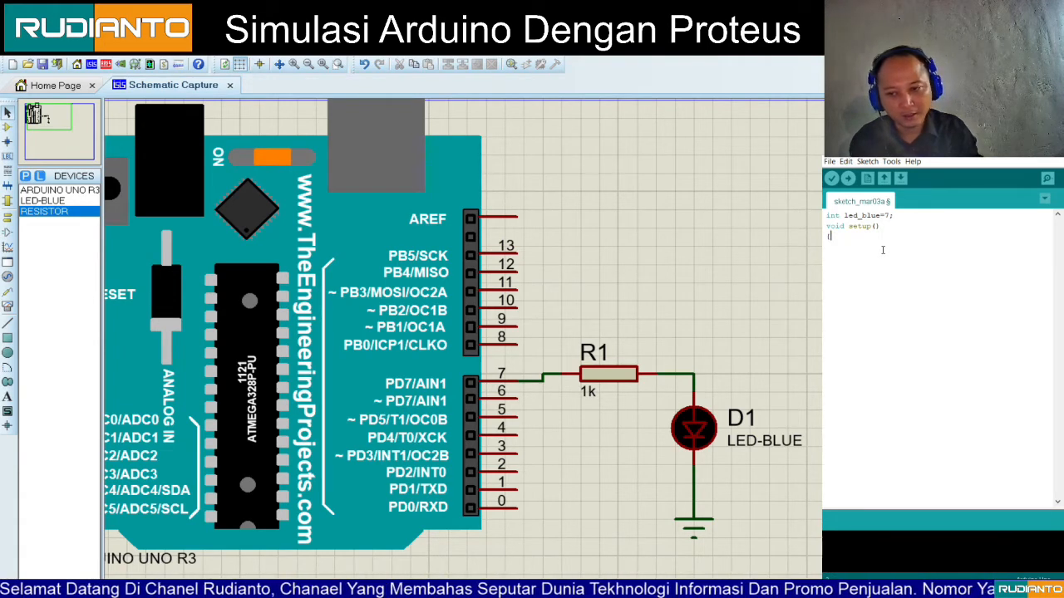
key(Return)
Step: Write the statement pinMode(7,OUTPU) inside the setup body
text(p)
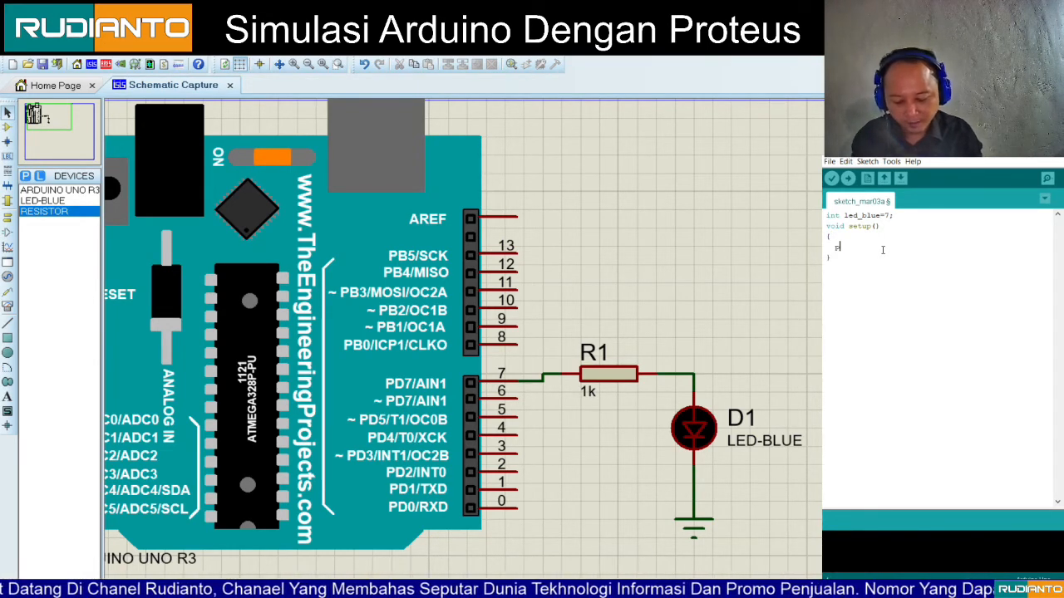
text(inMode)
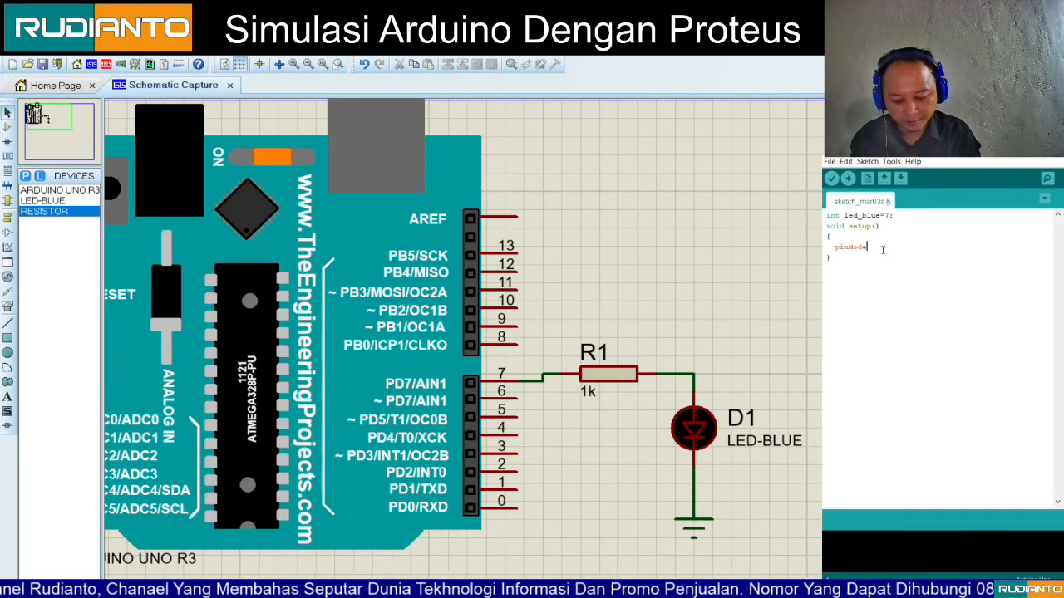
text(()
key(Return)
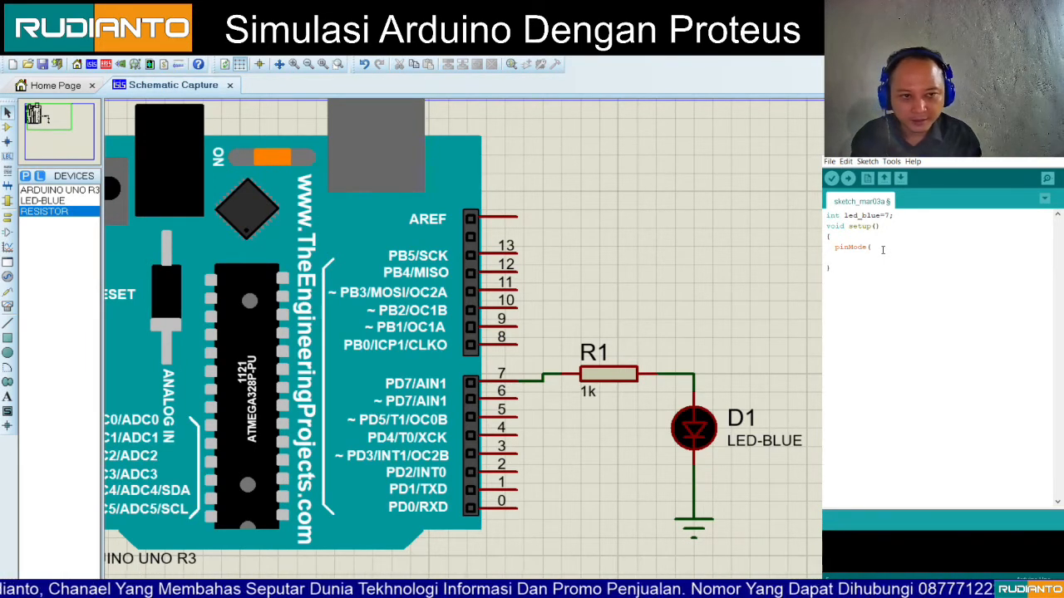
click(882, 250)
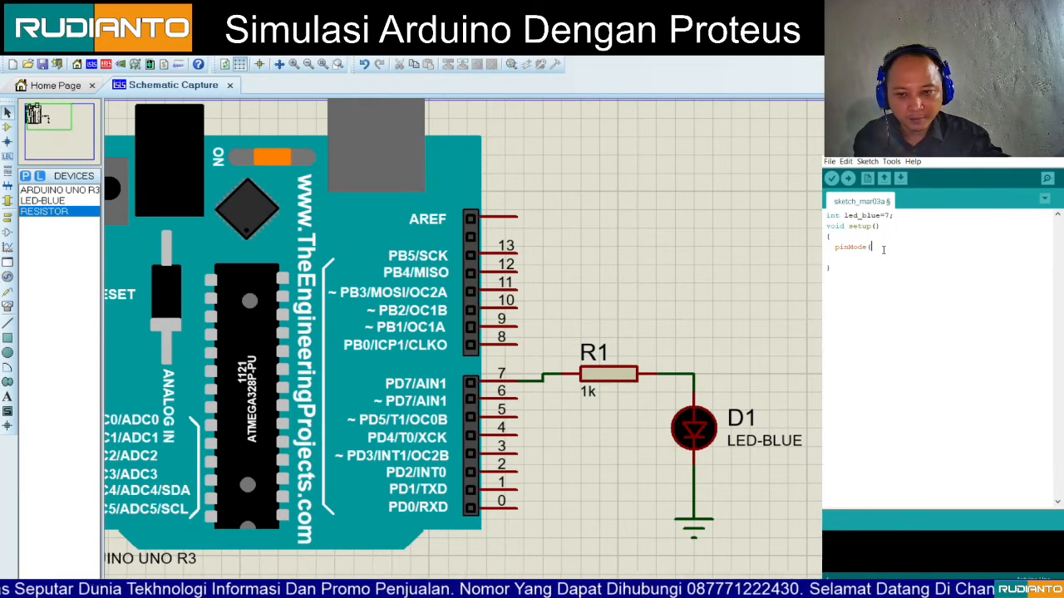
text(le)
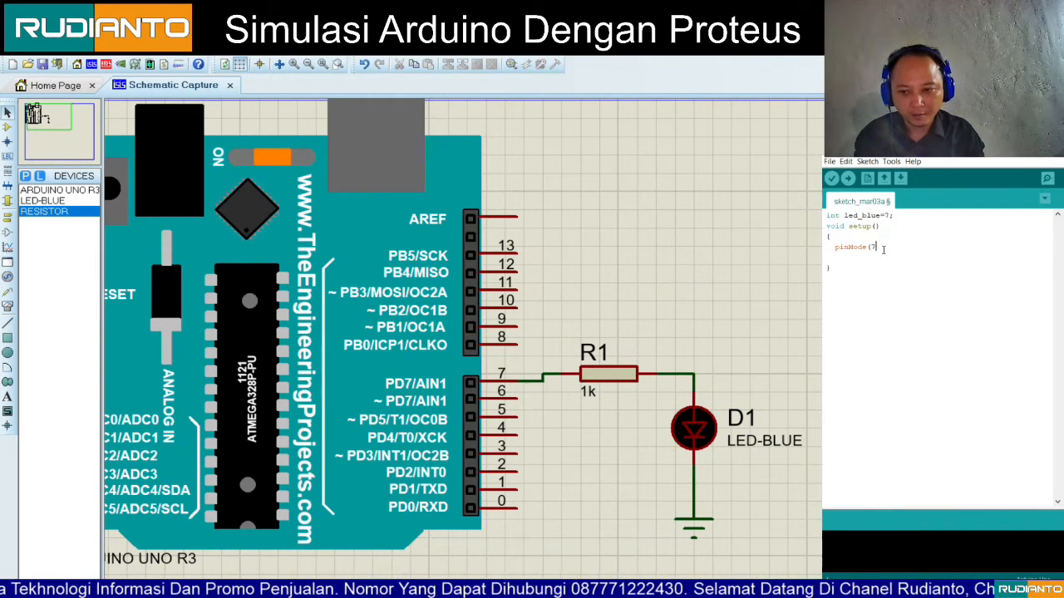
text(OUTPU)
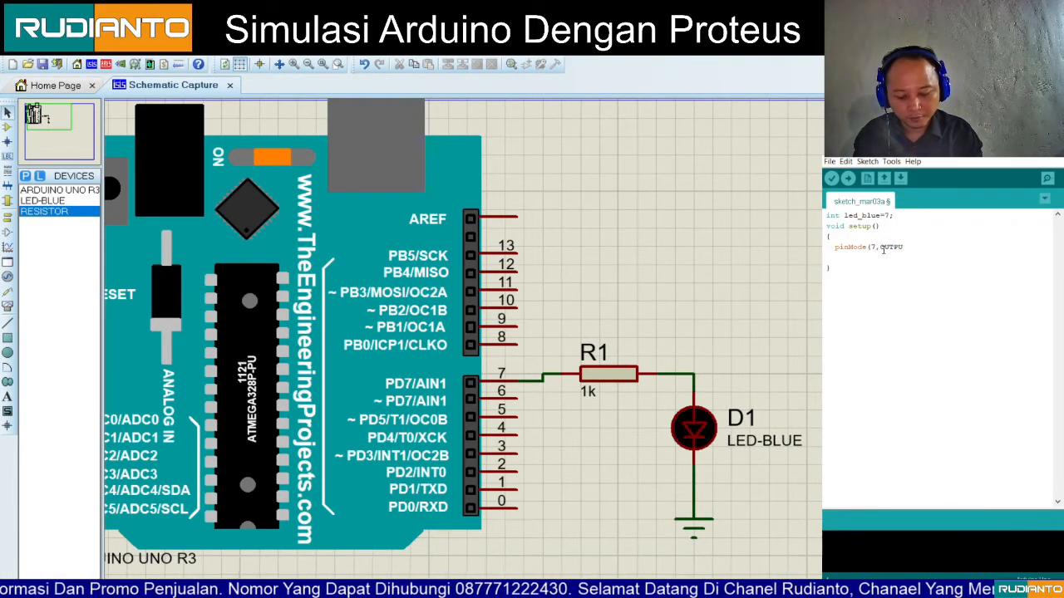
text())
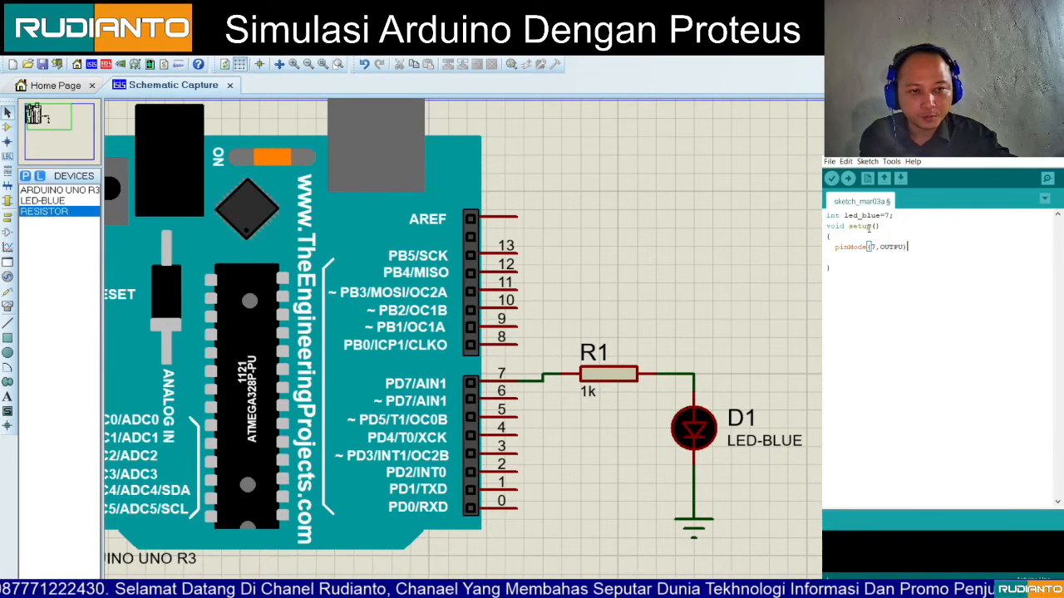
Step: Add a closing brace for setup on the line directly below the pinMode statement
drag(895, 216, 875, 216)
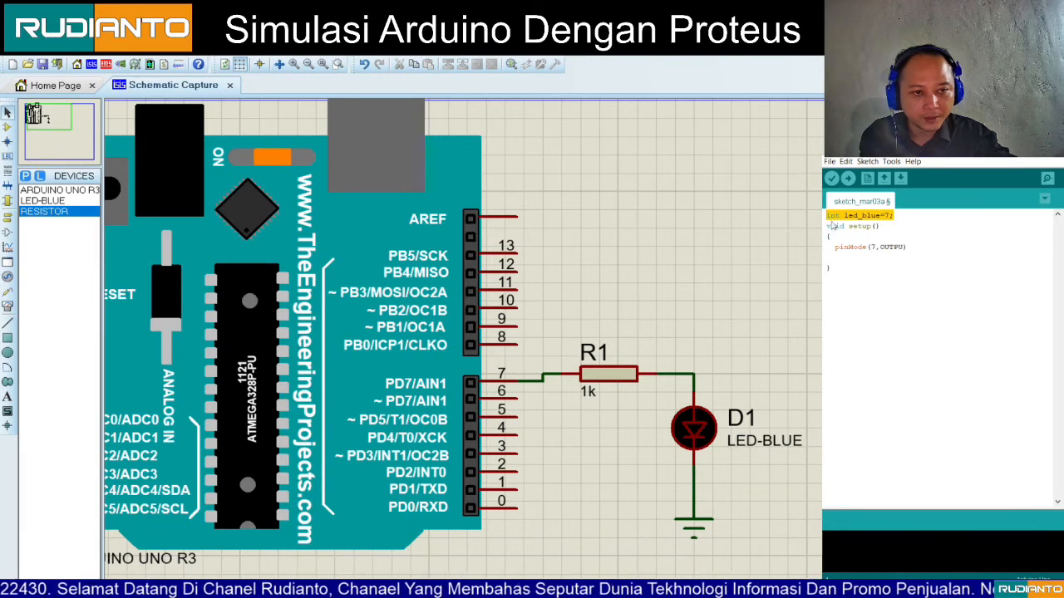
click(918, 247)
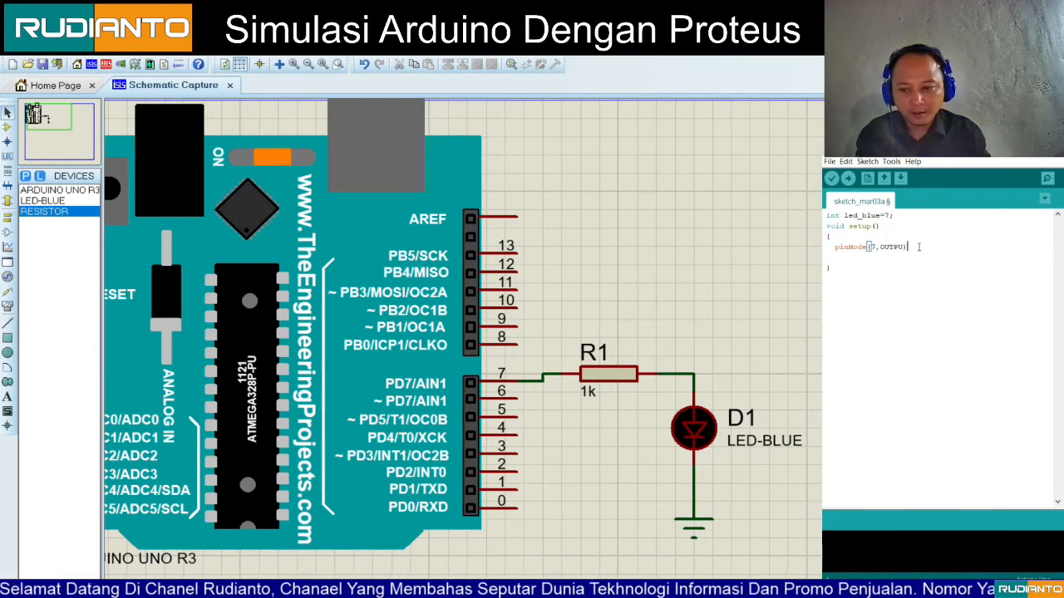
key(Return)
text(})
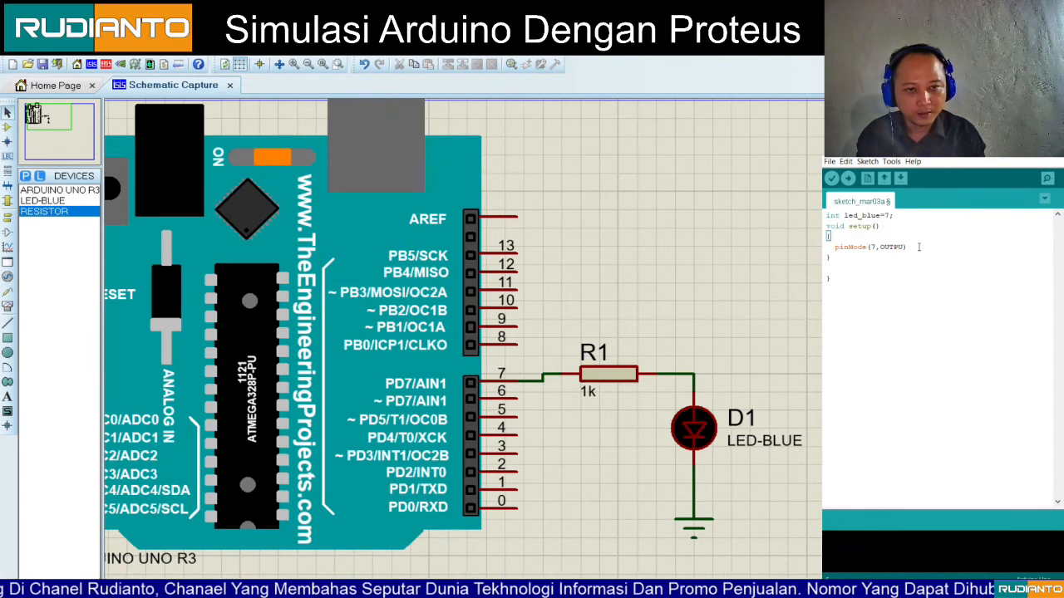
Step: Remove the blank line and the surplus closing brace below the setup function
key(Delete)
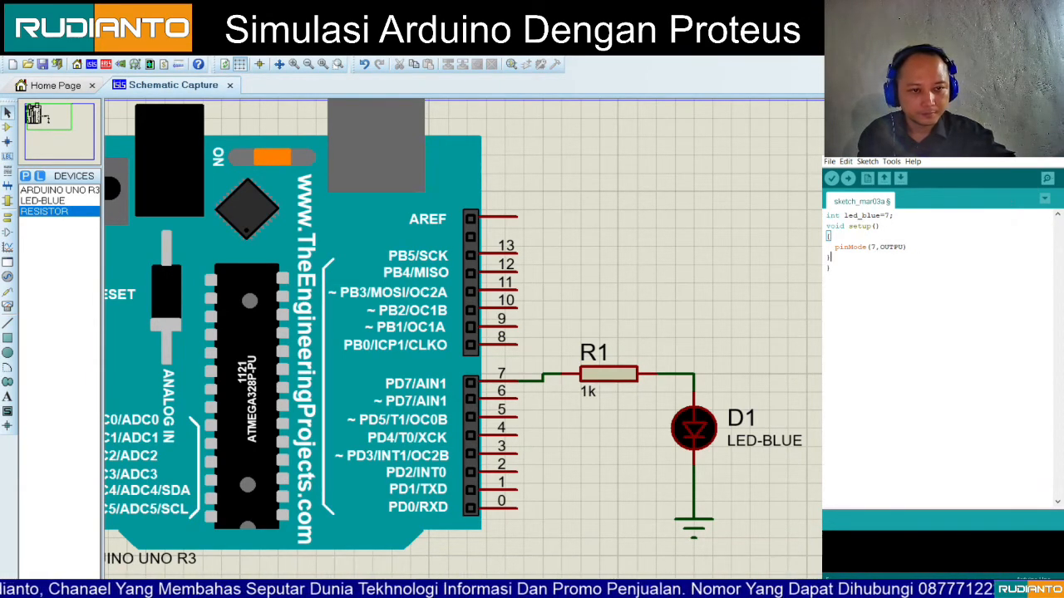
click(865, 302)
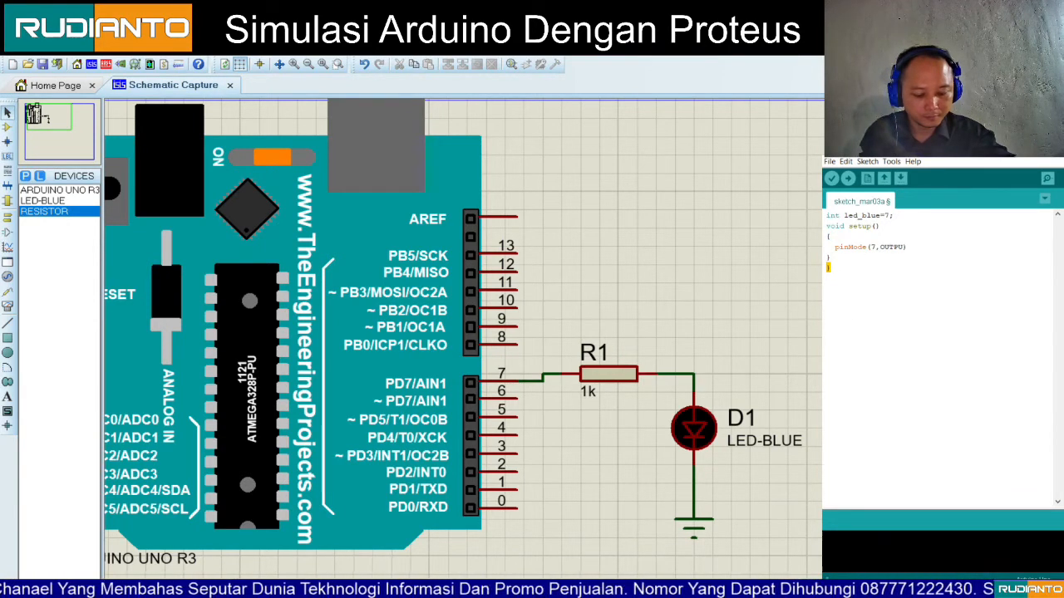
key(BackSpace)
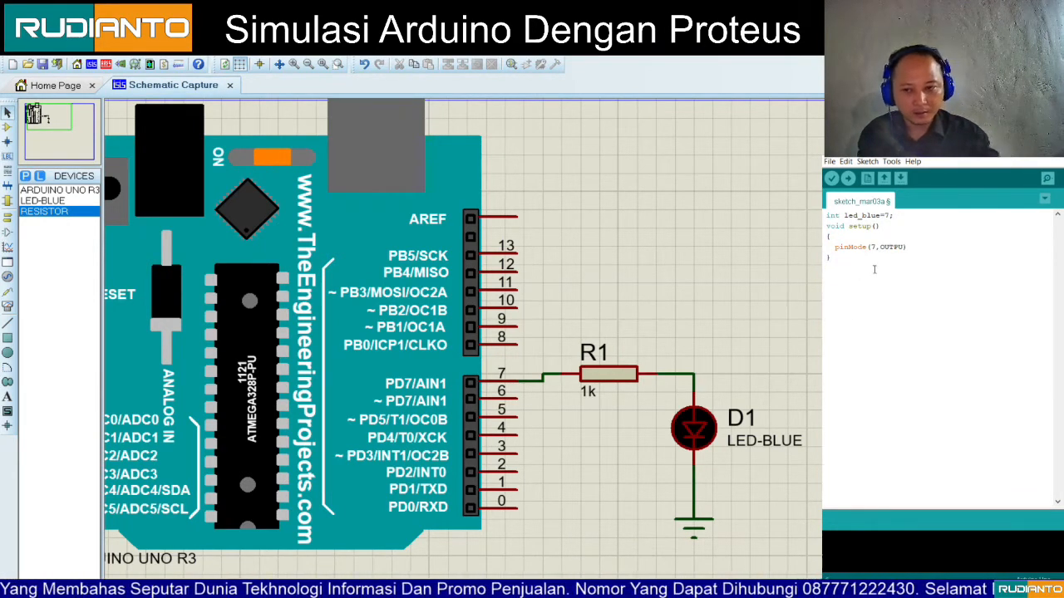
Step: Add a void loop() function header below the setup function and start a new line under it
text(void)
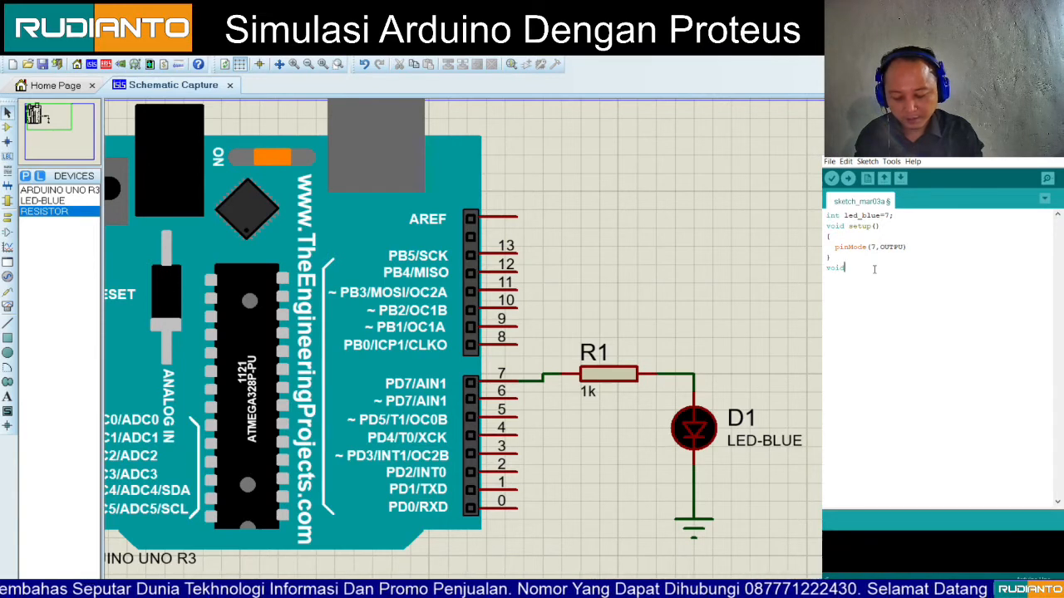
text( loop())
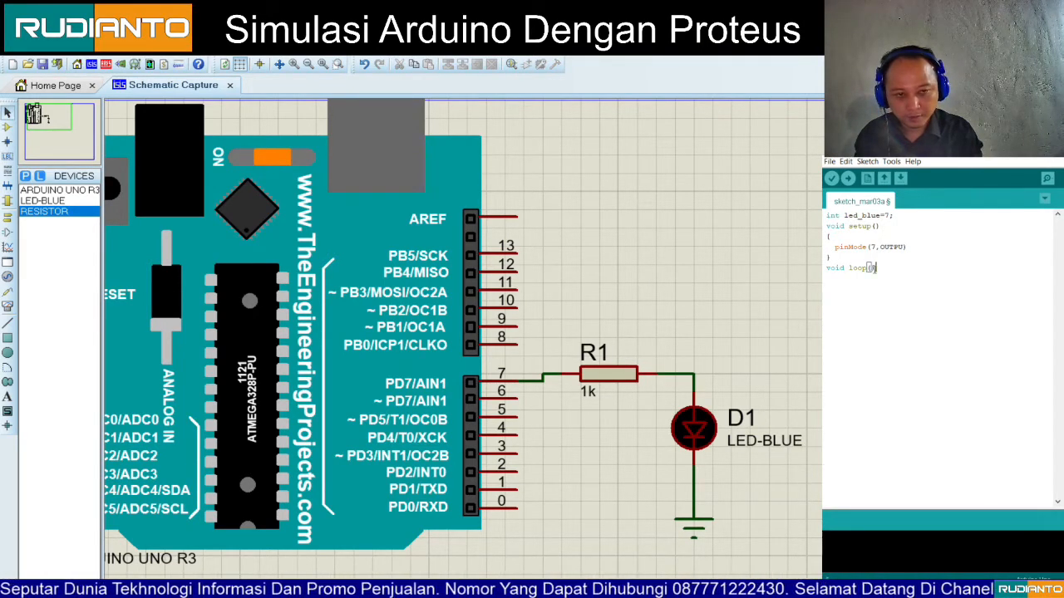
key(Return)
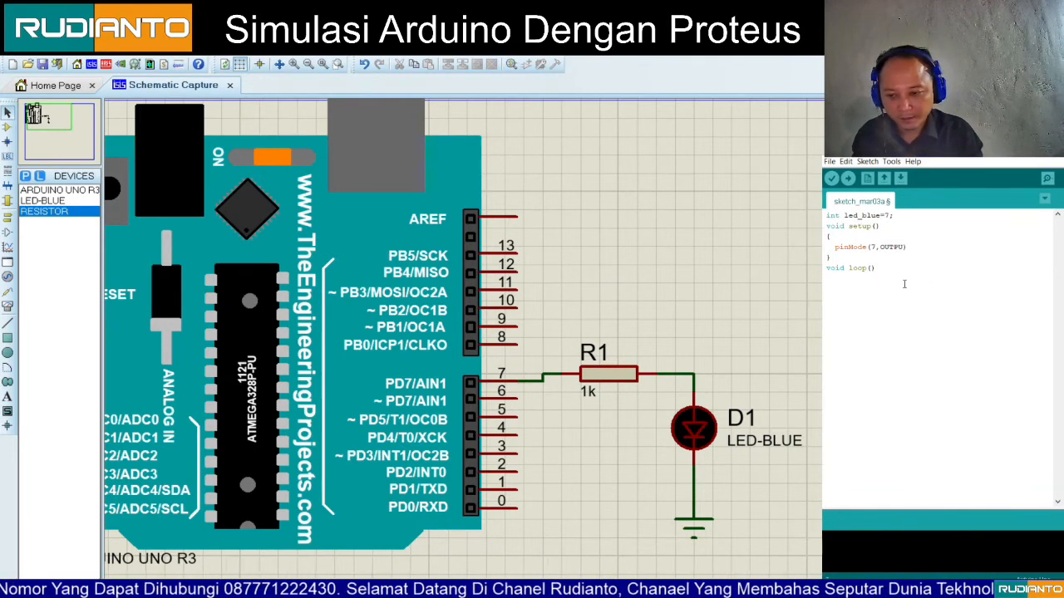
Step: Begin a digitalWrite call under the loop header with led_blue as its first argument
text(digi)
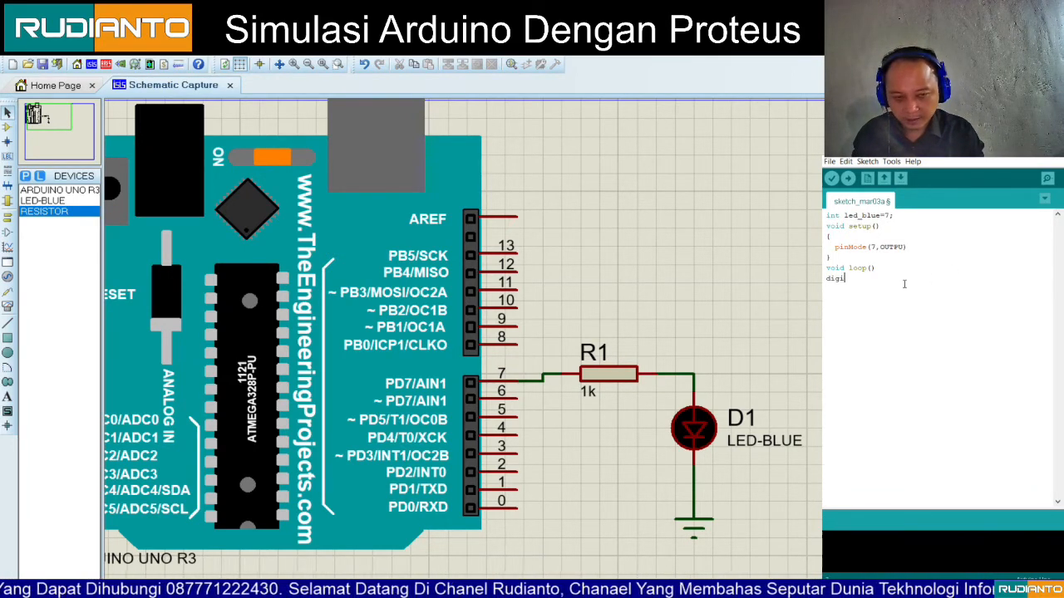
text(talWrite)
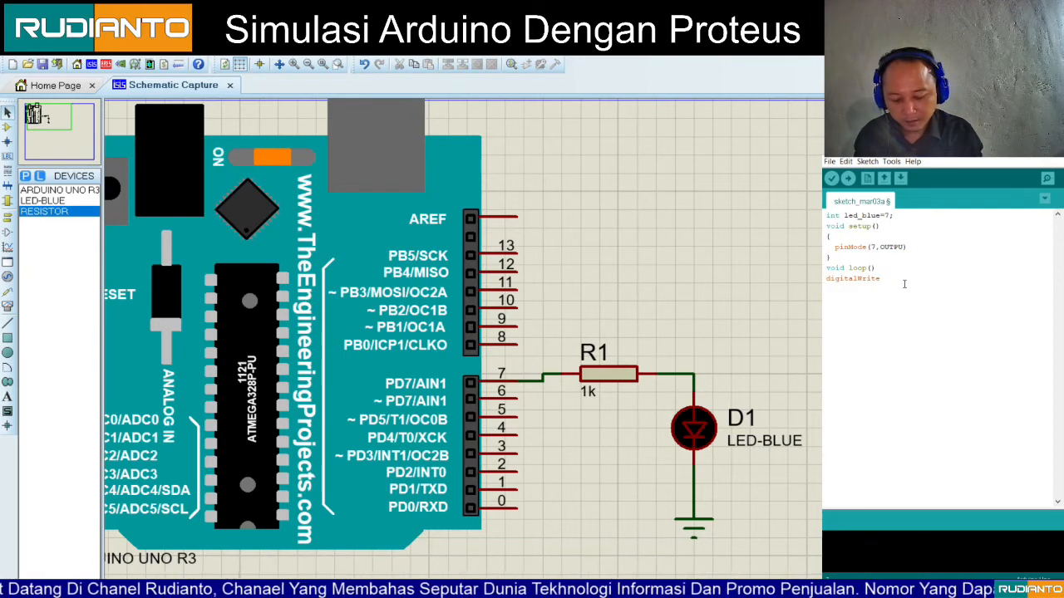
text(()
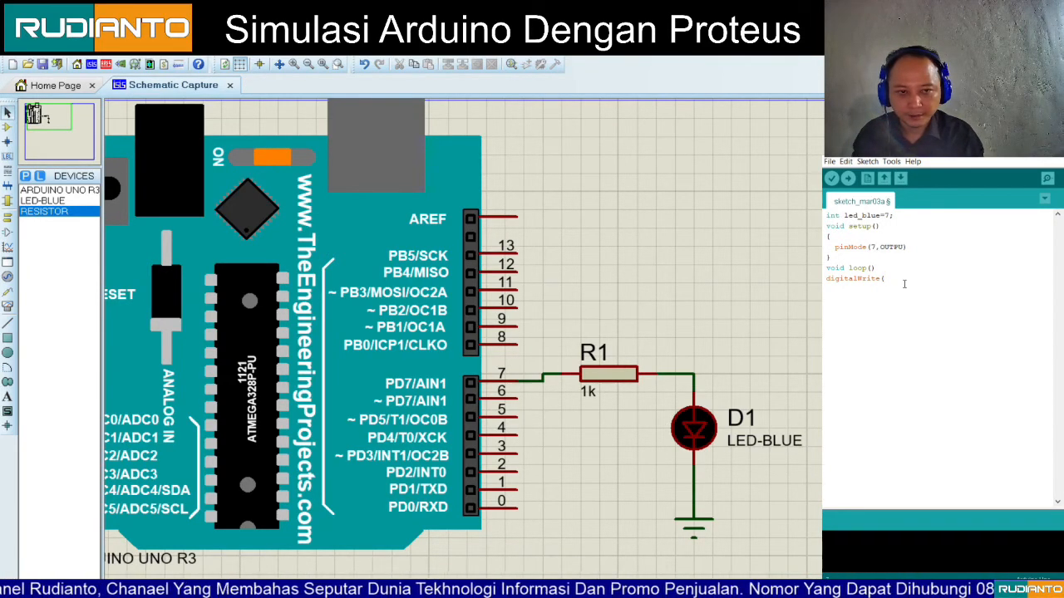
text(led)
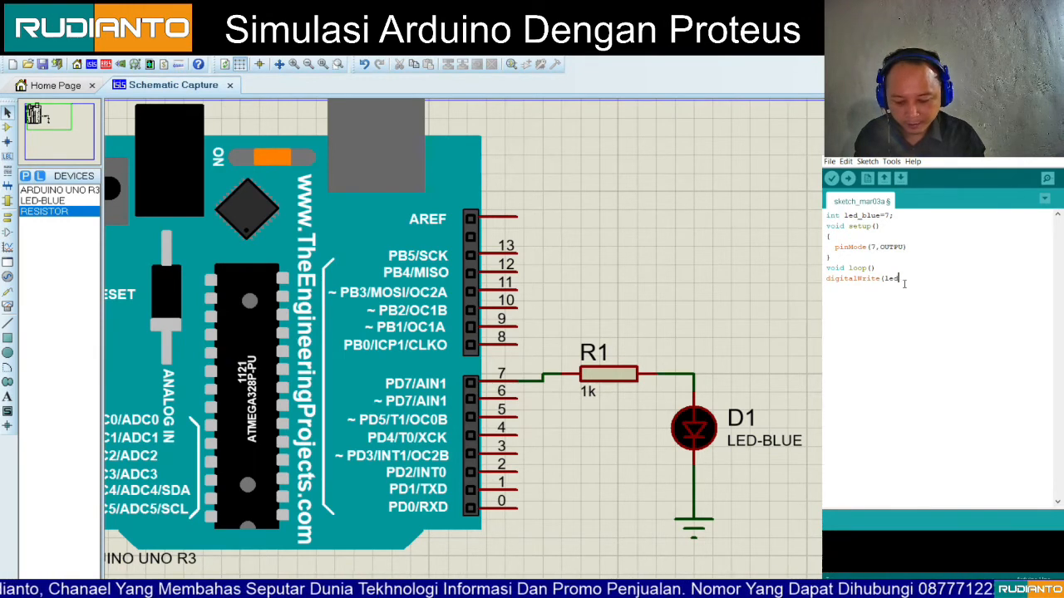
text(_blue)
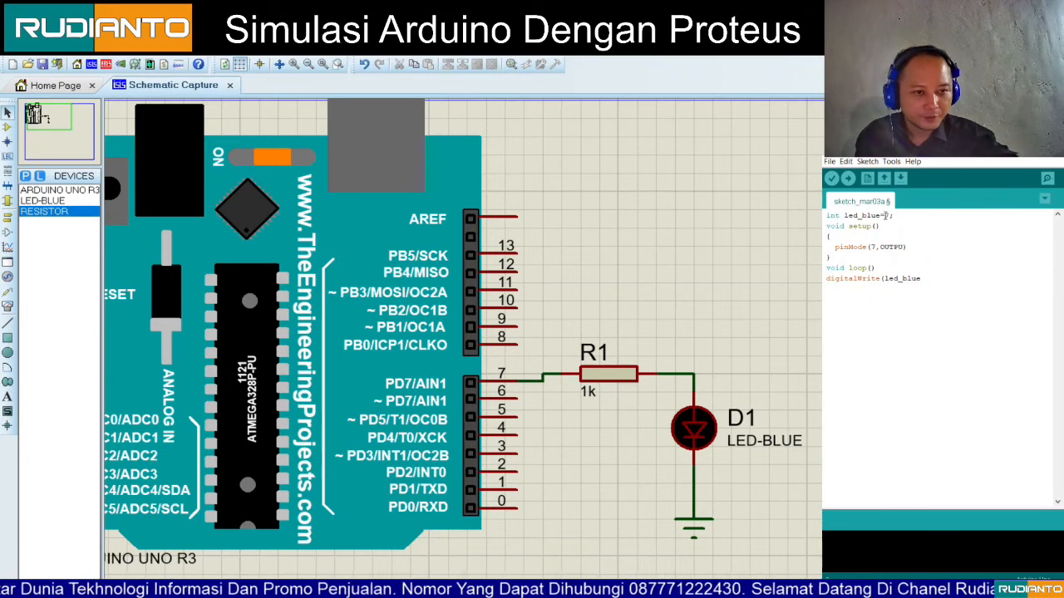
Step: Replace the pin number 7 in the pinMode call with the variable led_blue
double_click(901, 280)
key(ctrl+c)
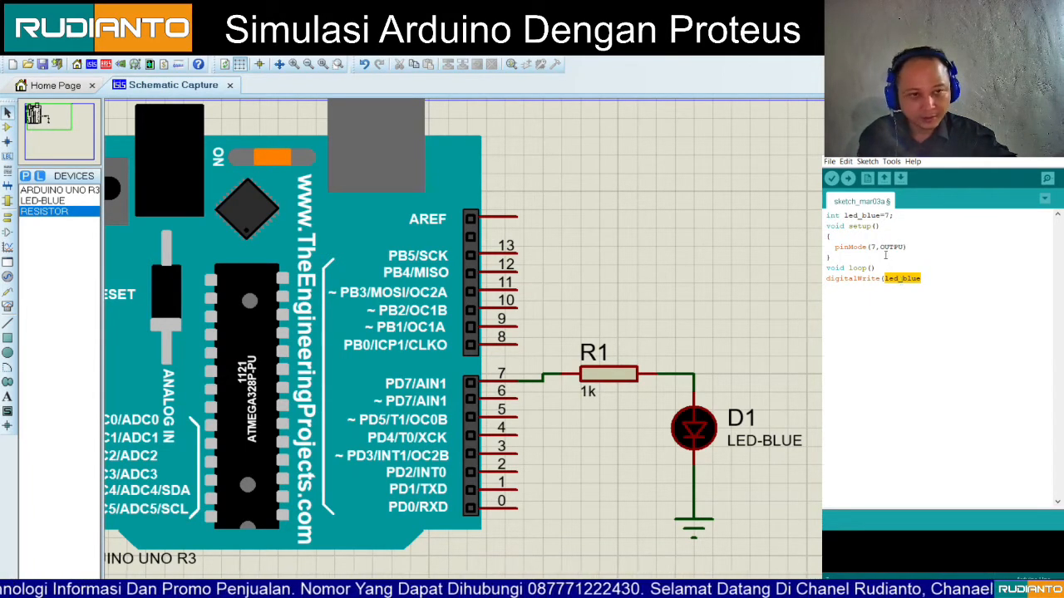
click(876, 247)
key(BackSpace)
key(ctrl+v)
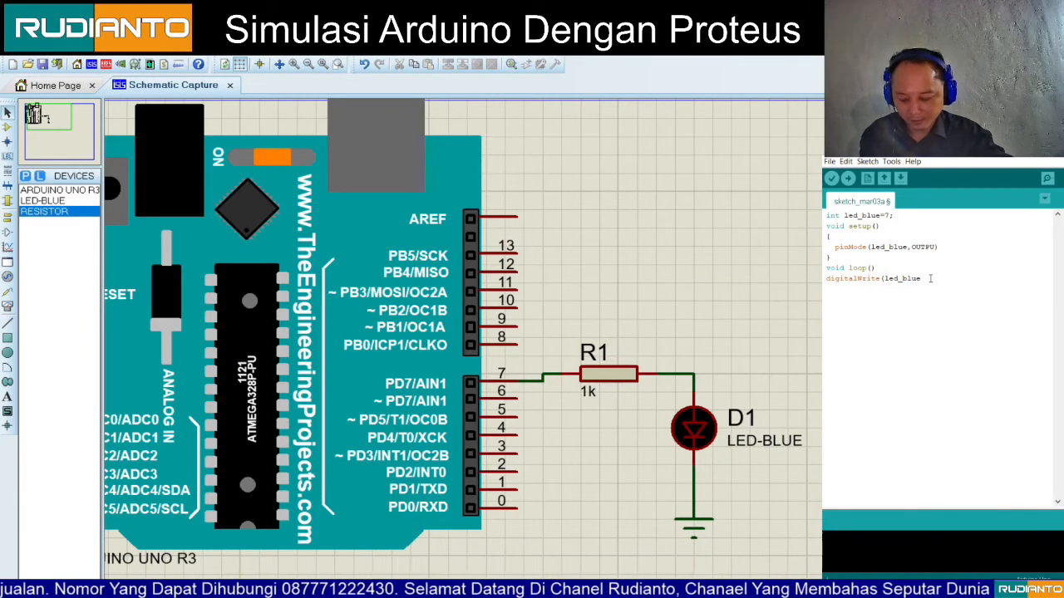
key(ctrl+z)
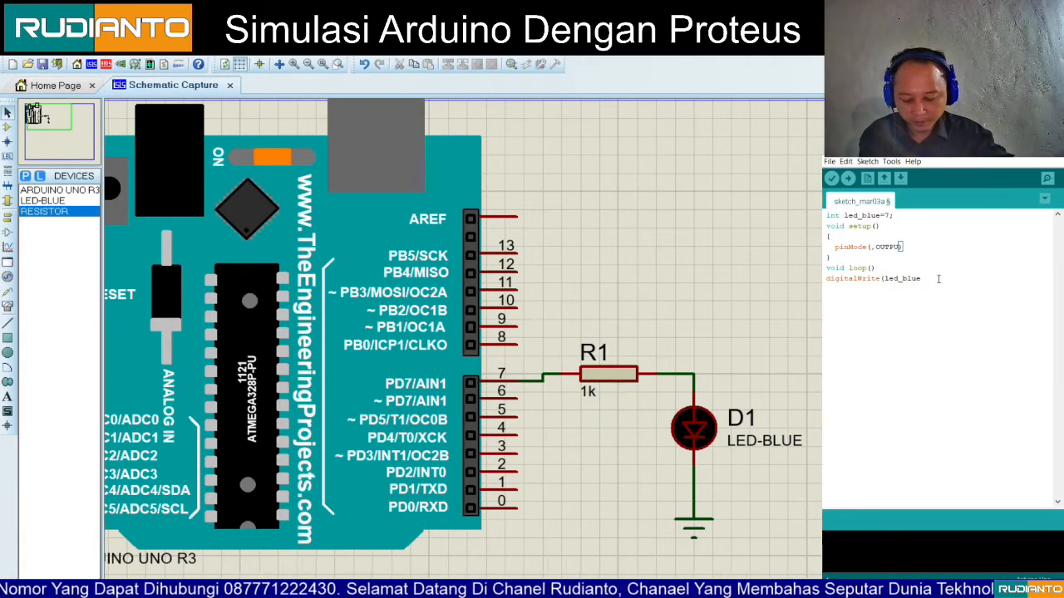
text(7)
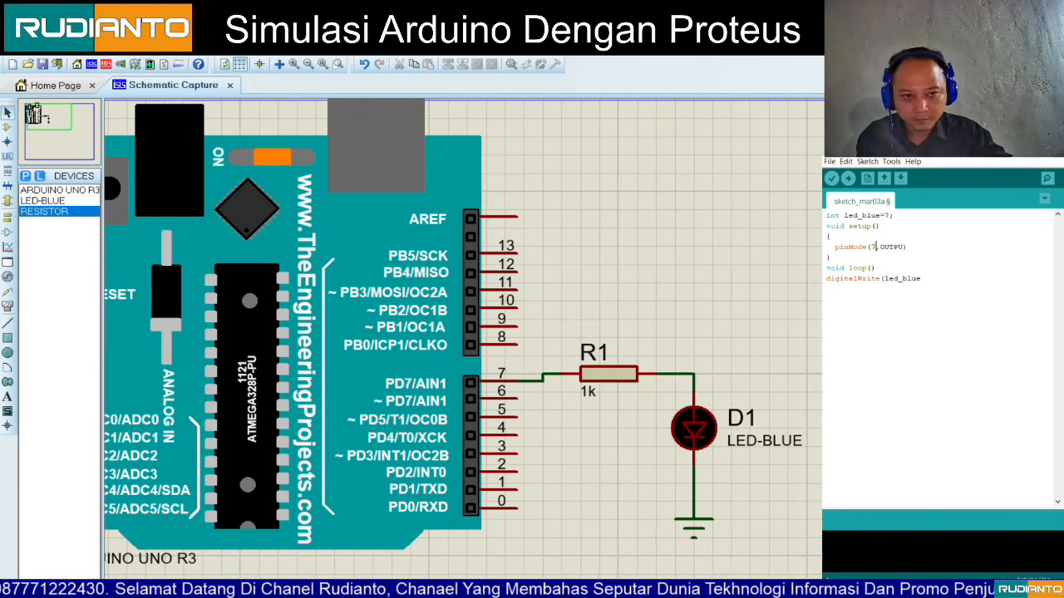
key(BackSpace)
text(led_blue)
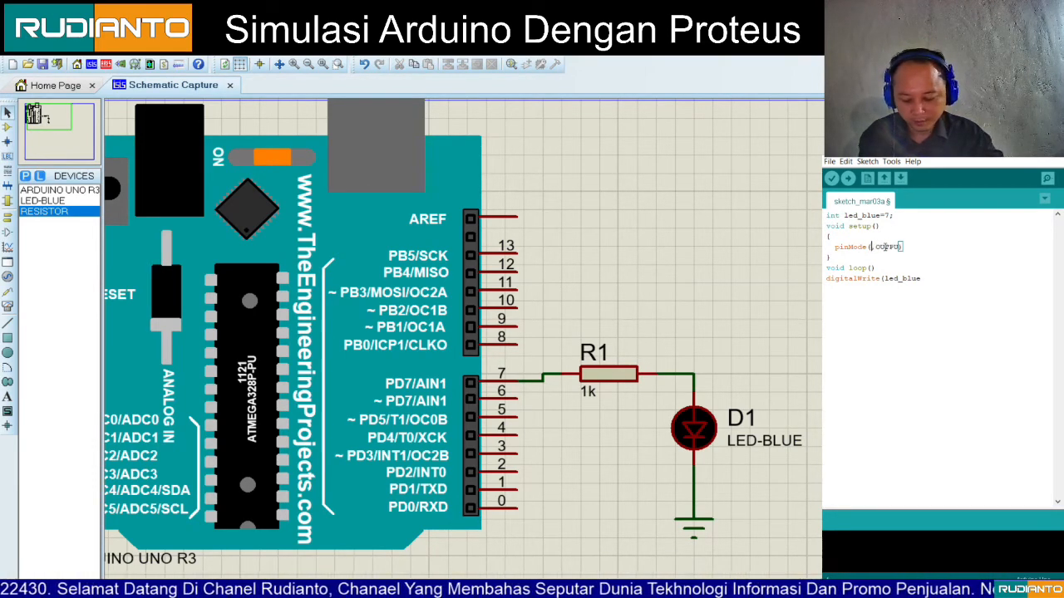
Step: Complete the call under the loop header as digitalWrite(led_blue,HIGH) and start a new line below it
click(932, 279)
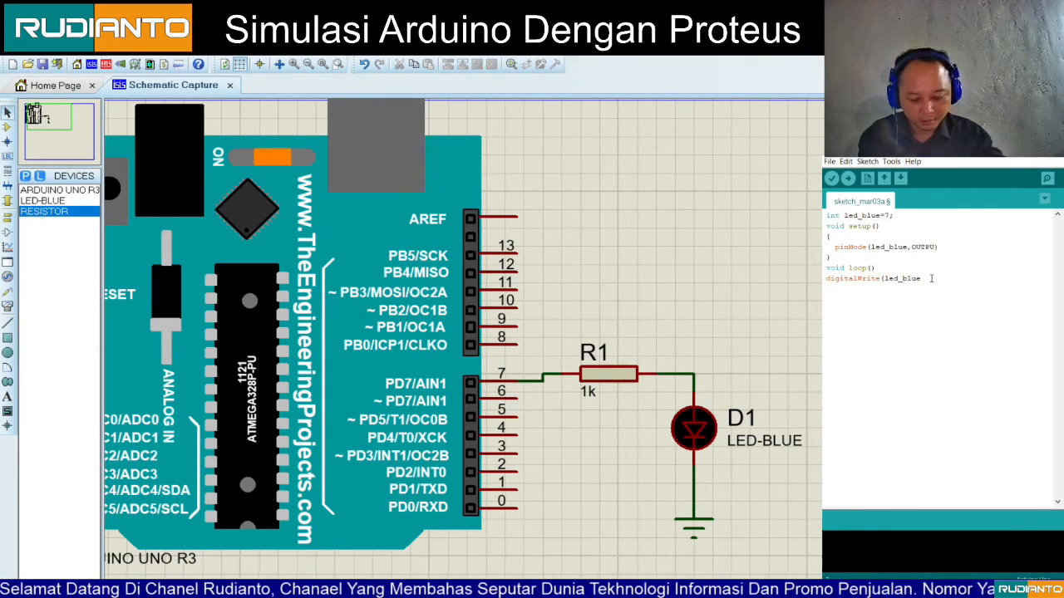
text(,HI)
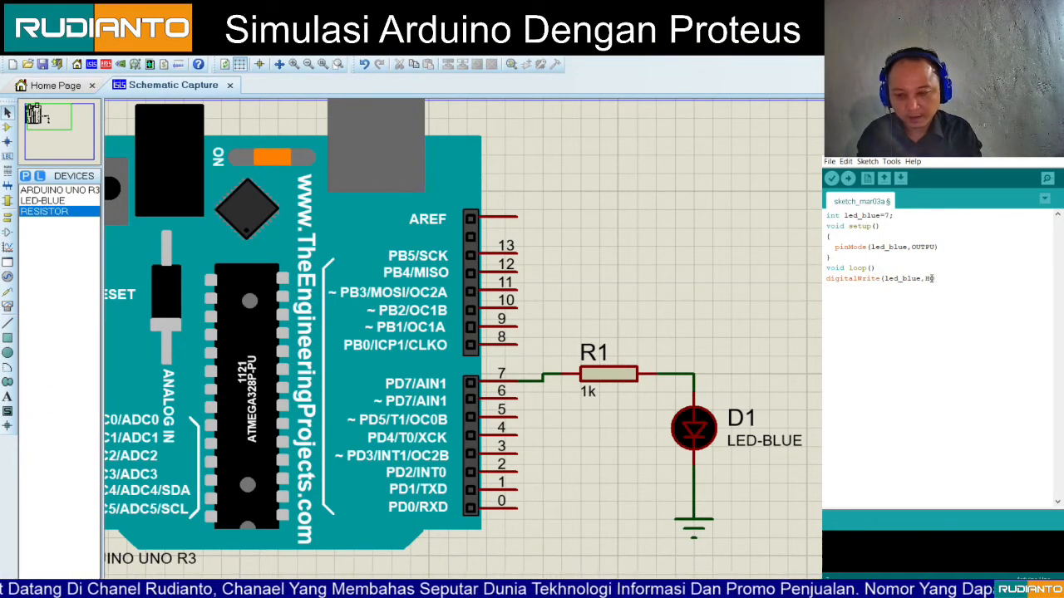
text(G)
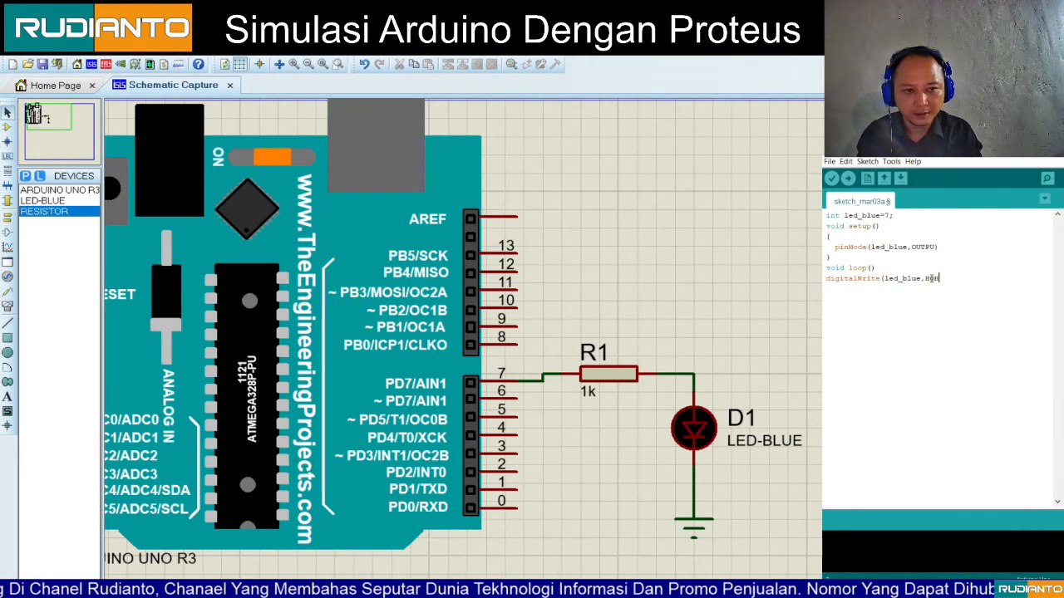
key(BackSpace)
key(BackSpace)
key(BackSpace)
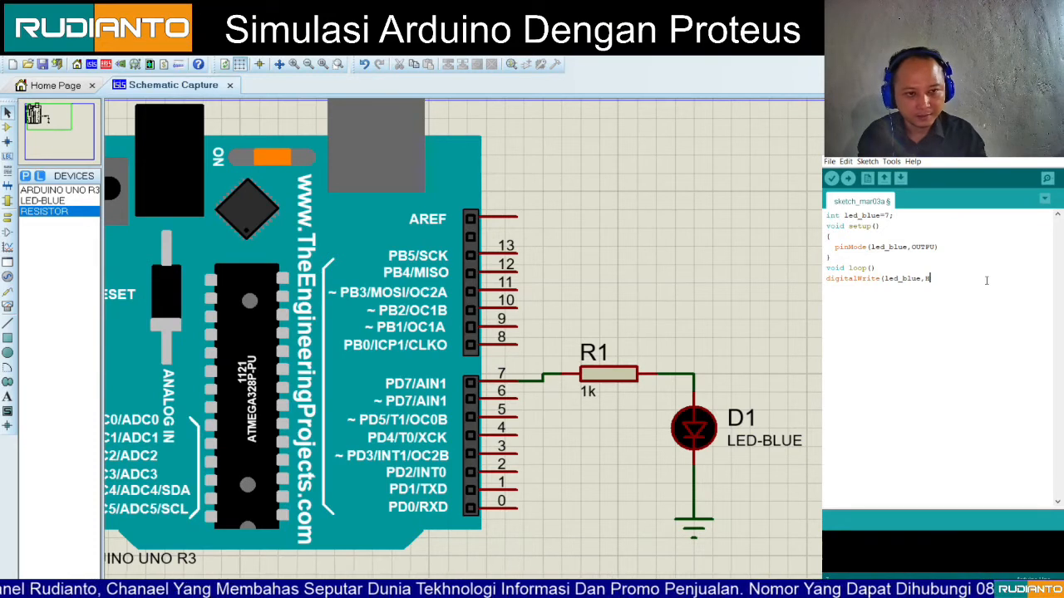
text(IGH))
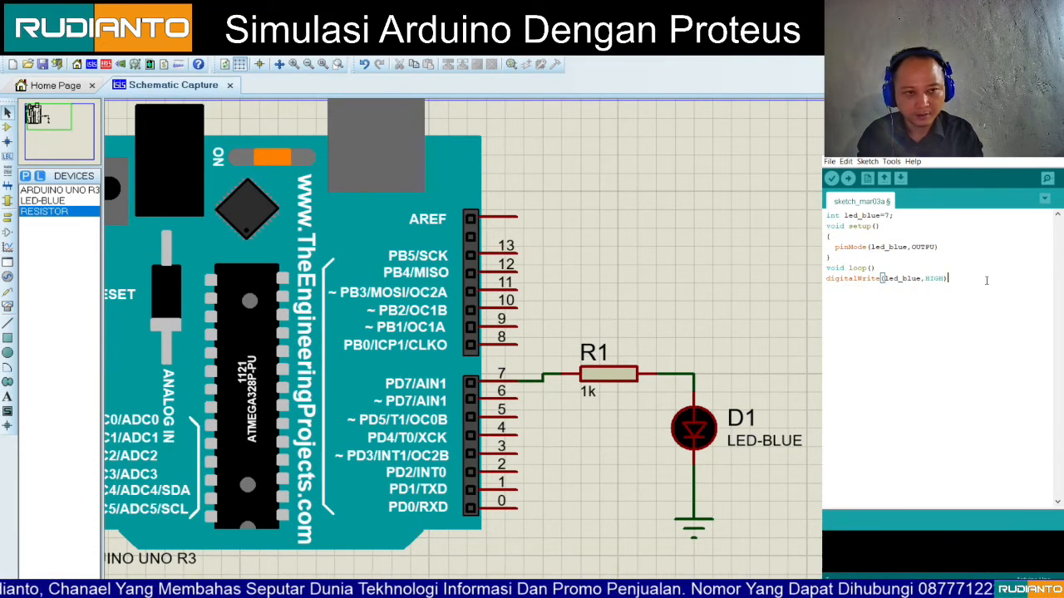
key(Return)
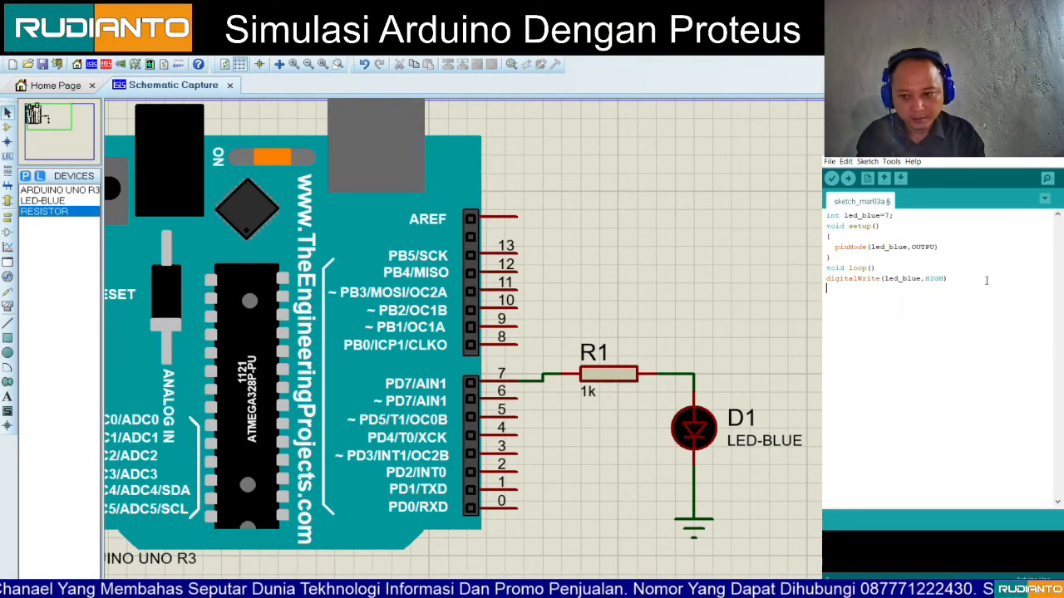
Step: Write the statement delay (1000); on the line below the digitalWrite call
text(delay)
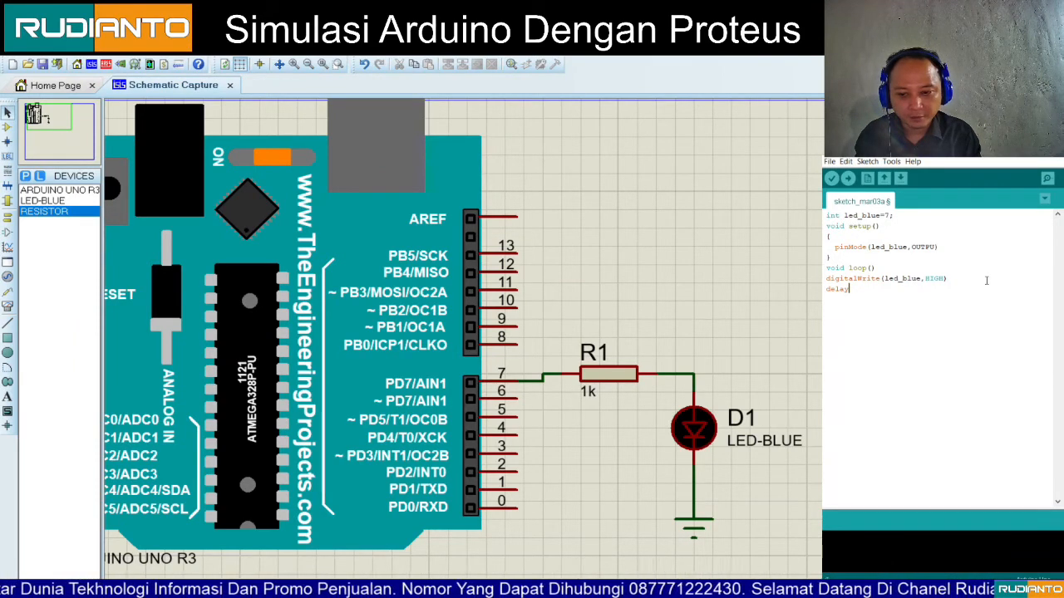
text((100)
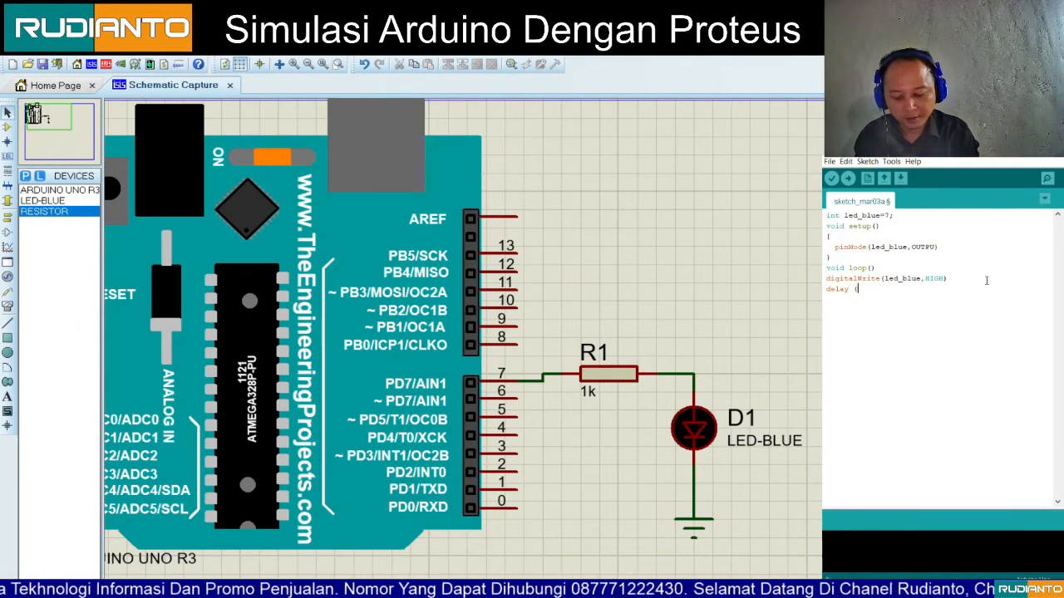
text(0))
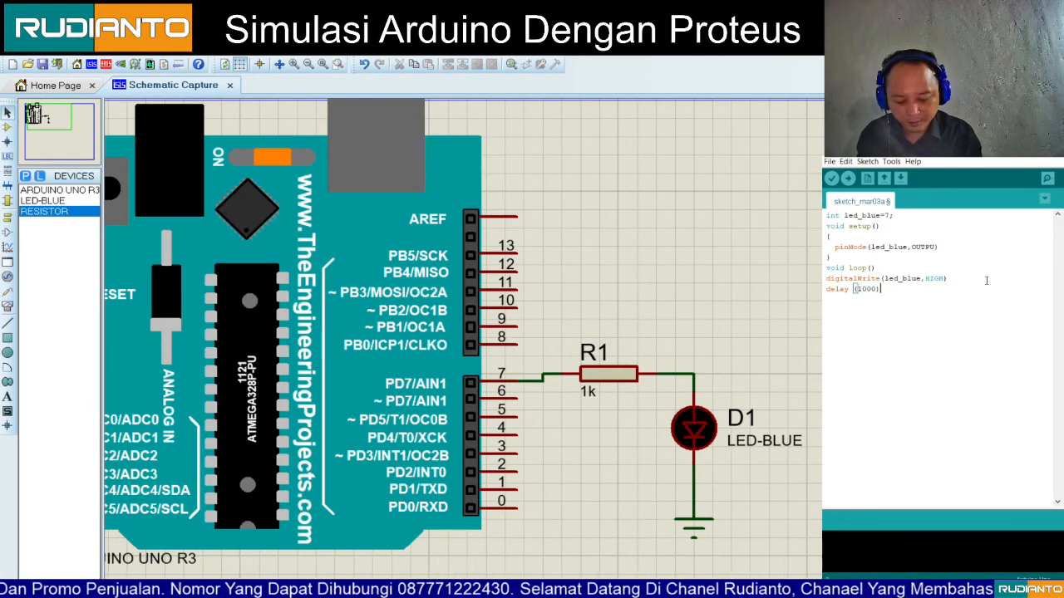
text(;)
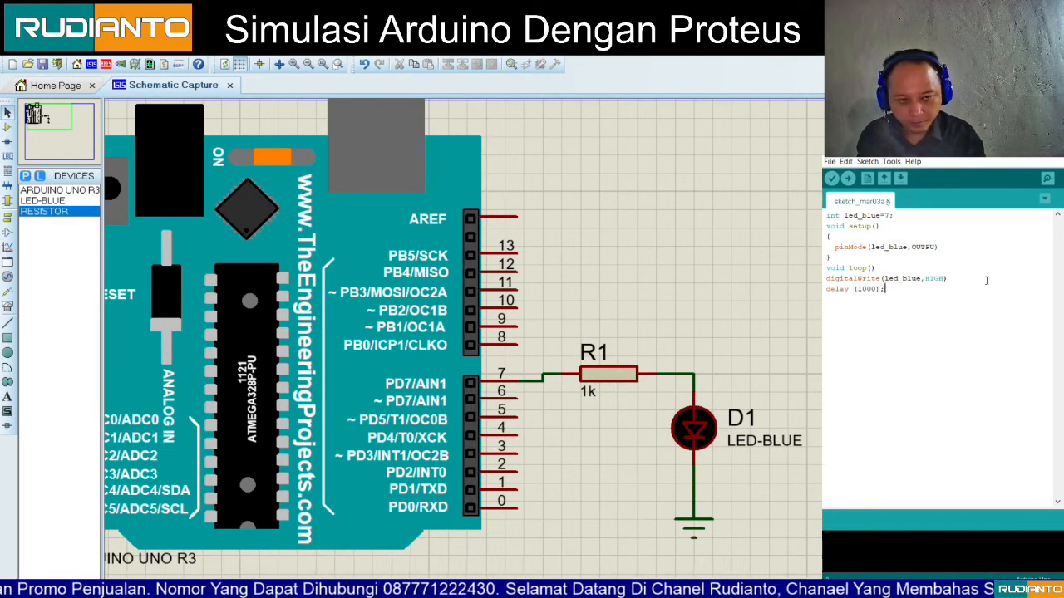
Step: End both the pinMode statement and the digitalWrite HIGH statement with a semicolon, keeping their closing parentheses
click(952, 247)
text(;)
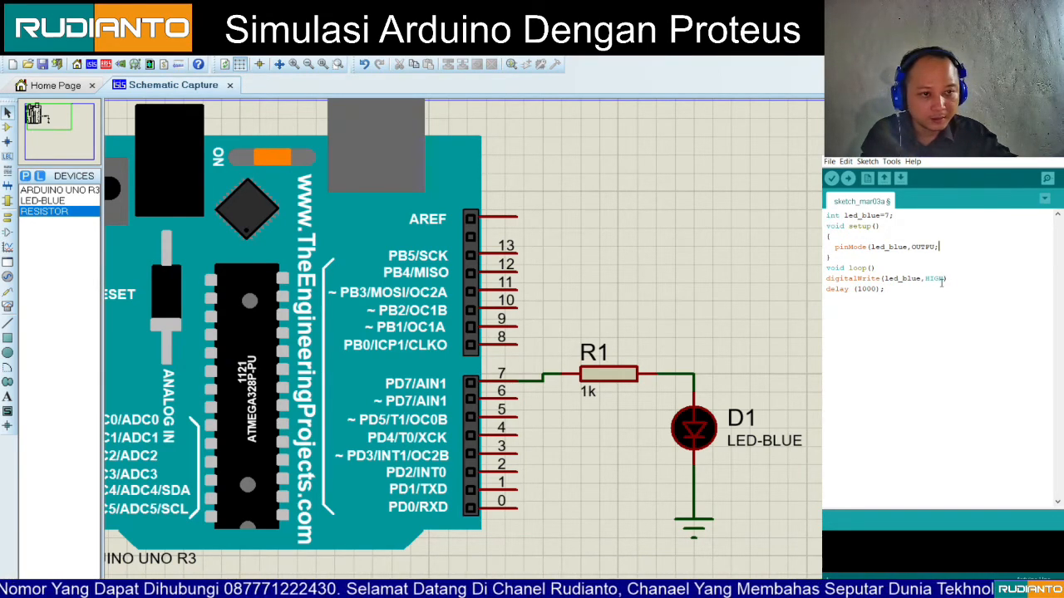
key(BackSpace)
key(BackSpace)
text();)
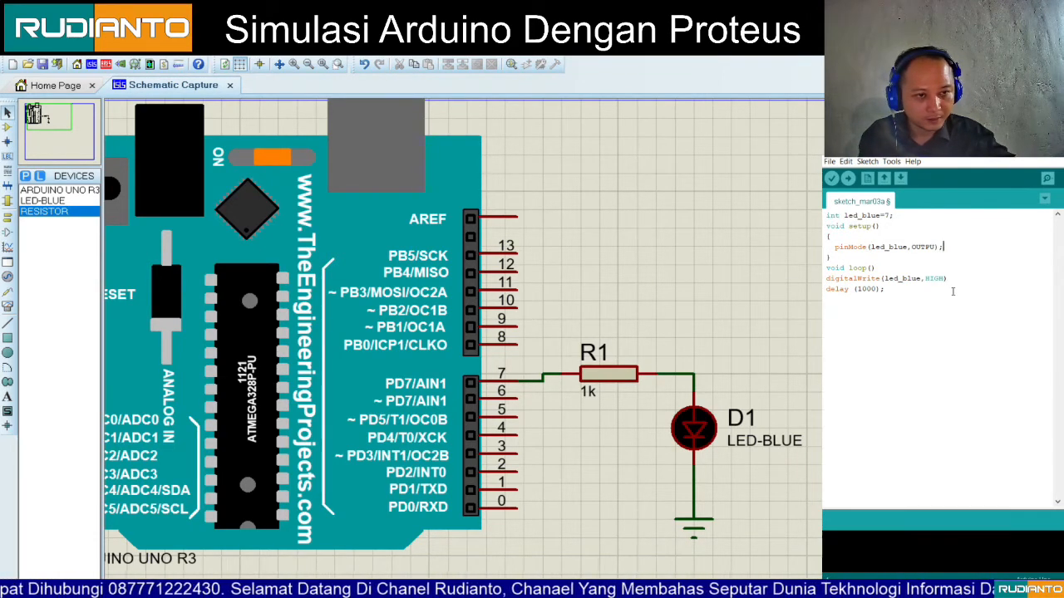
click(954, 280)
text(;)
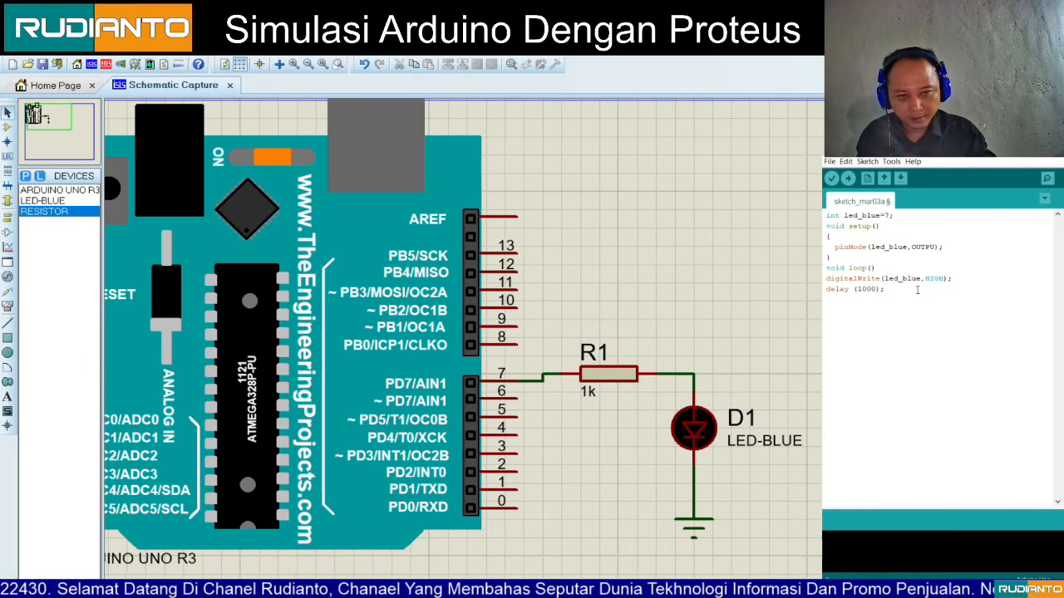
Step: Write digitalWrite(led_blue,LOW) on a new line below the delay statement
key(Return)
text(digital)
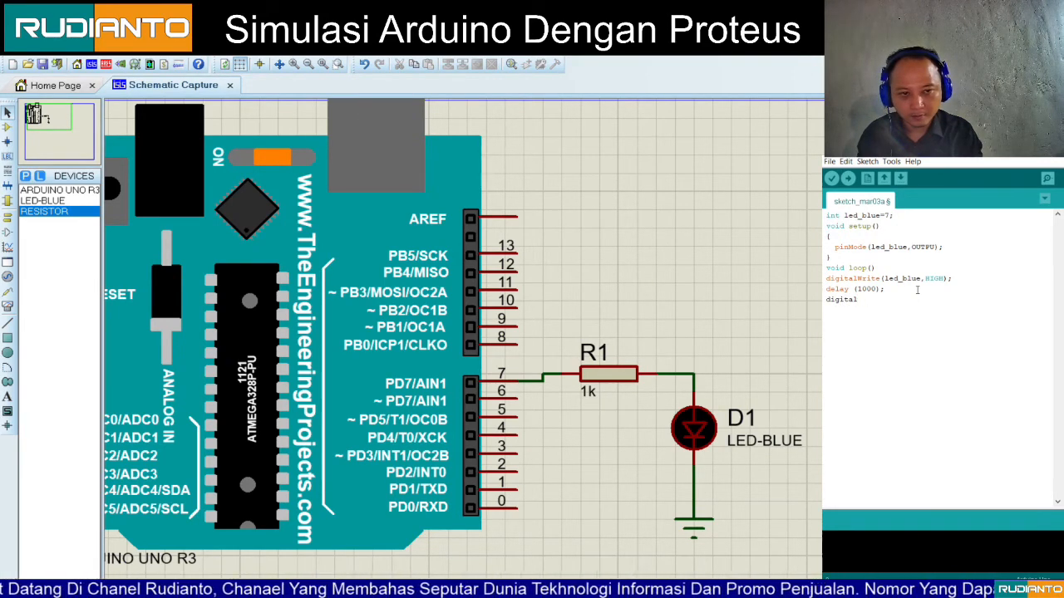
text(Wrirt)
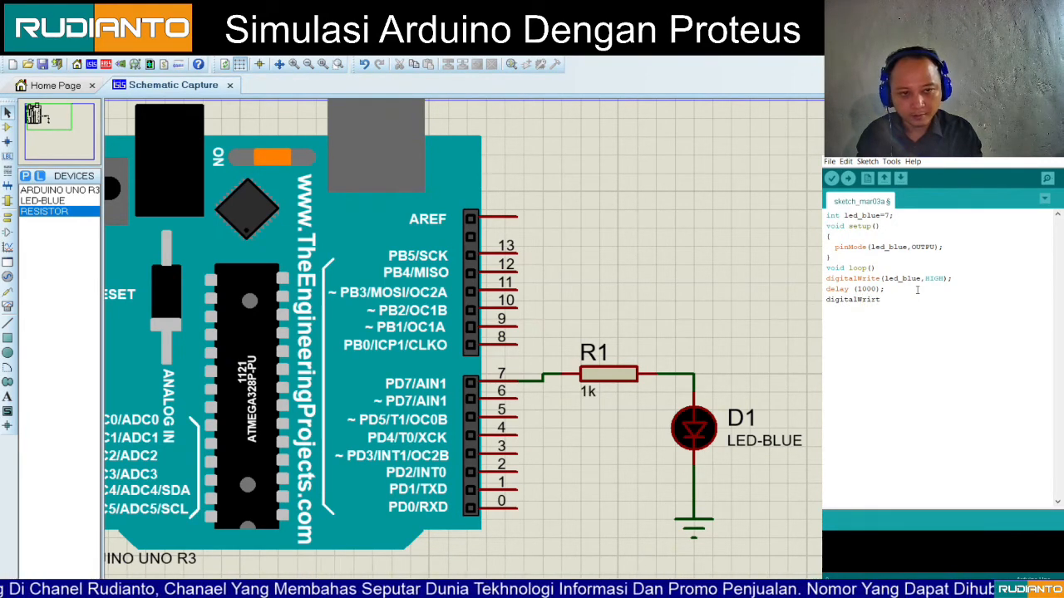
key(BackSpace)
key(BackSpace)
key(BackSpace)
text(ite()
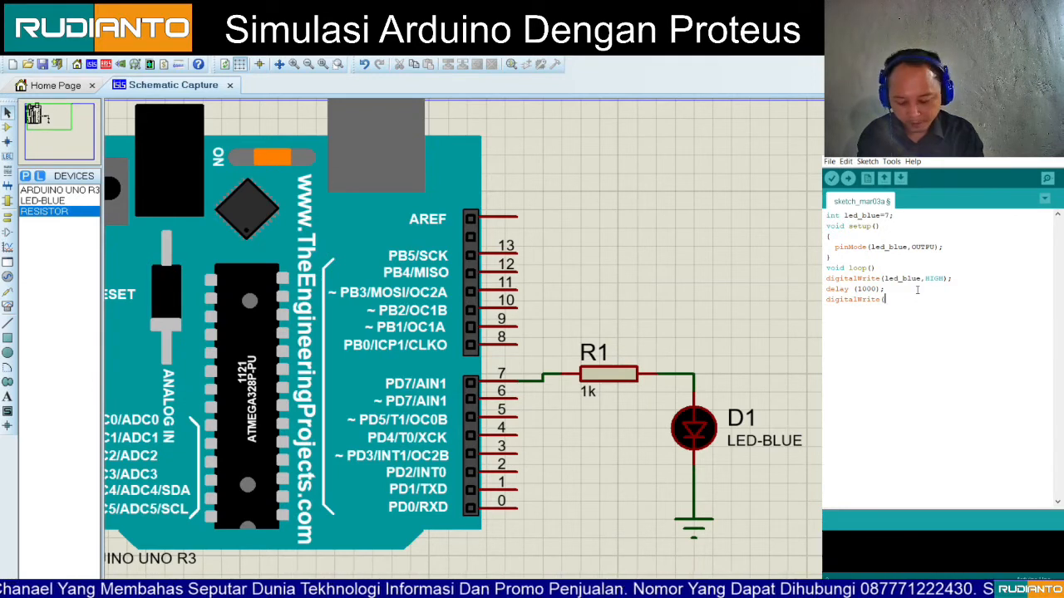
text(led_blue)
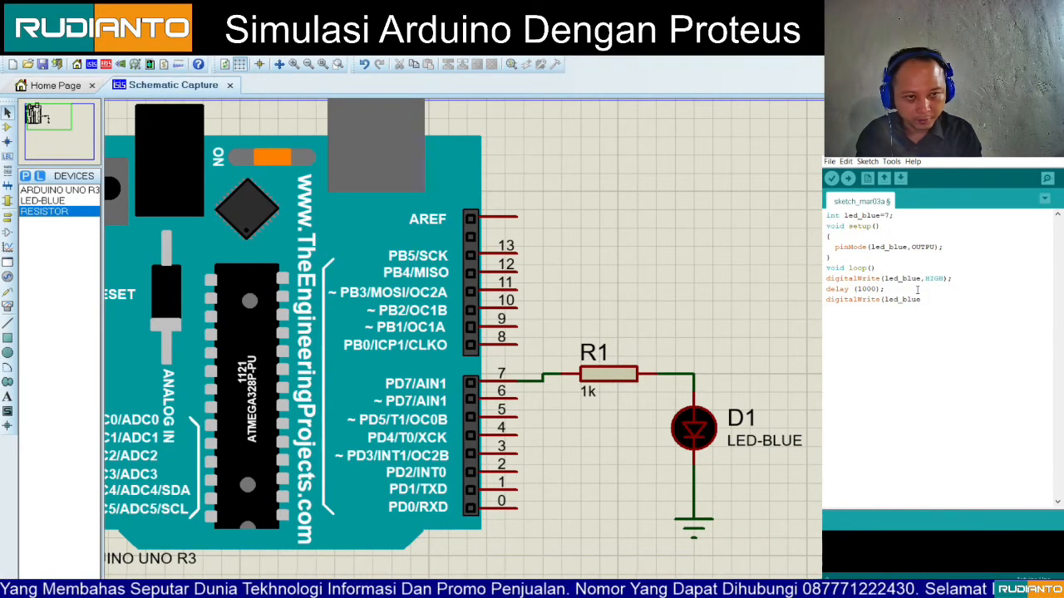
text(,)
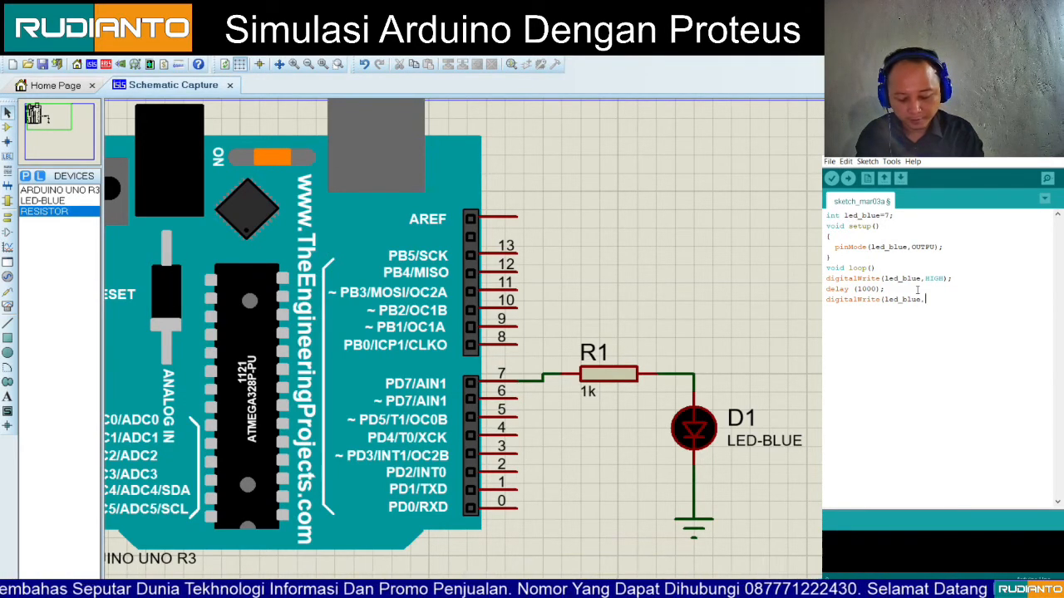
text(LOW))
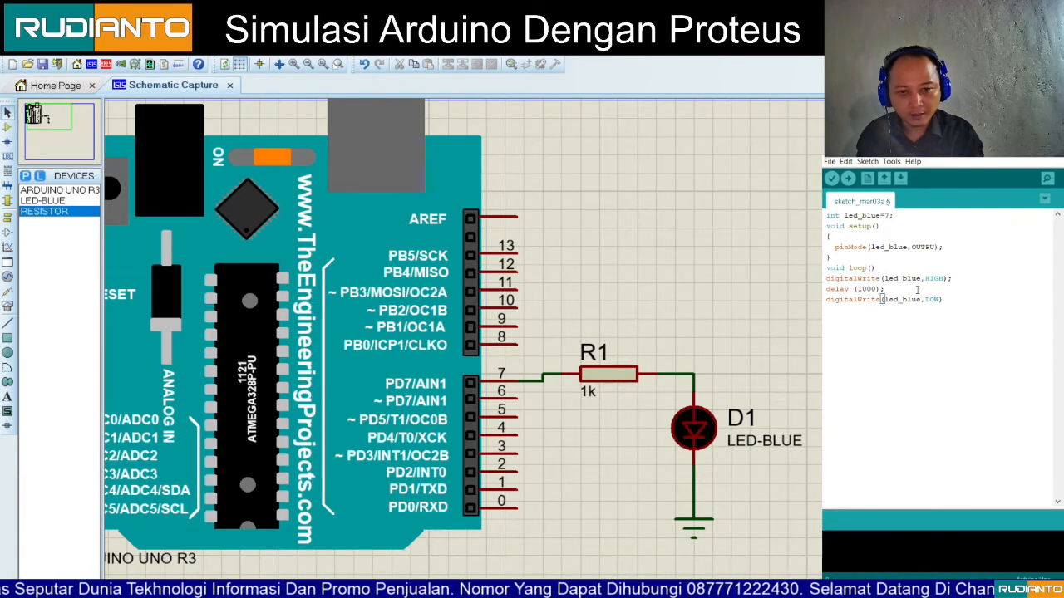
Step: Write delay(1000); on a new line below the digitalWrite LOW call, and end that LOW call with a semicolon
key(Return)
text(dela)
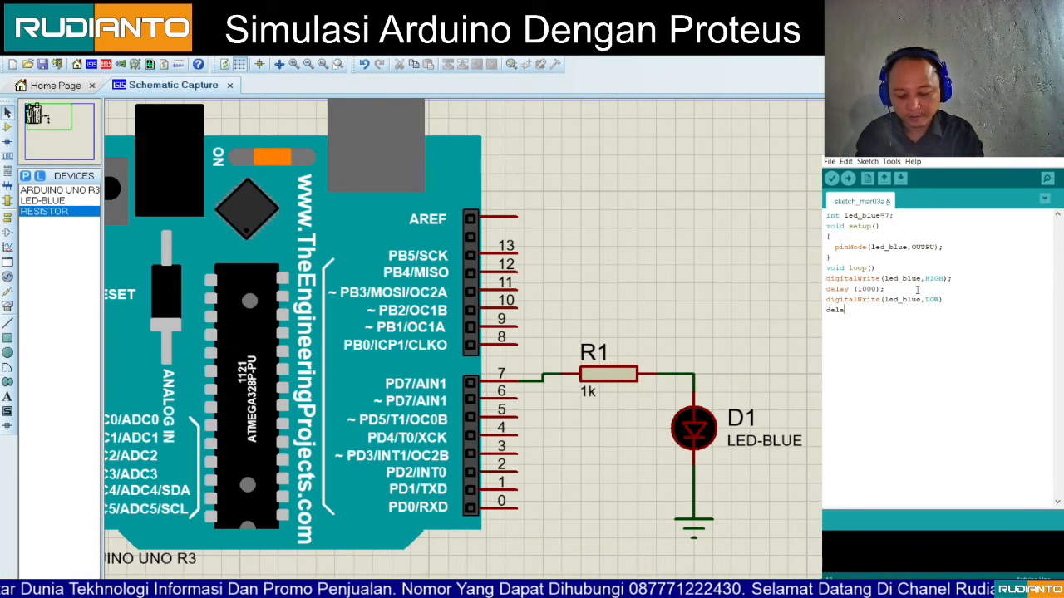
text(y(100)
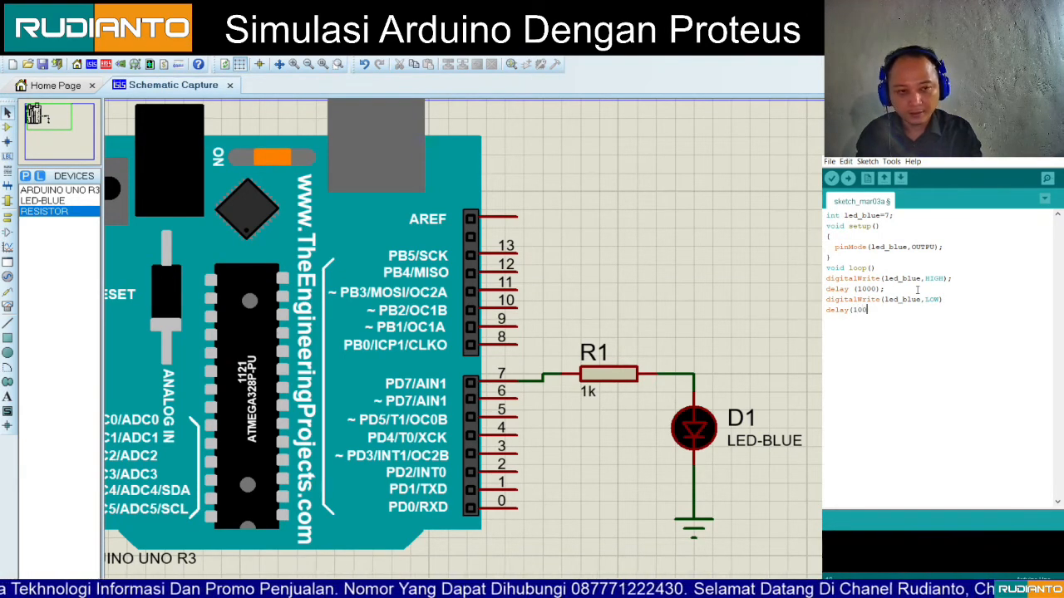
text(0))
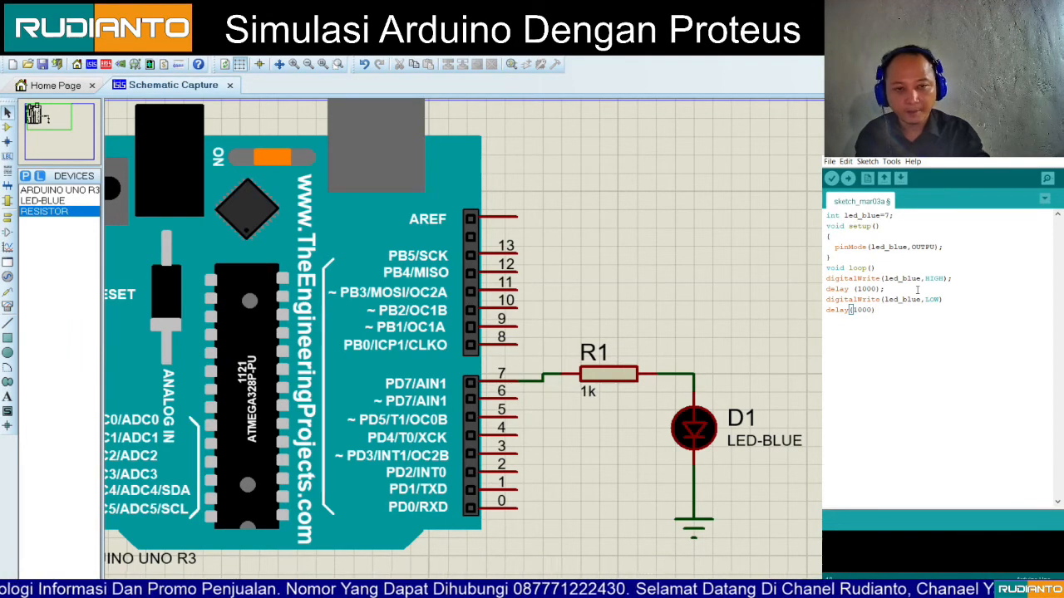
text(;)
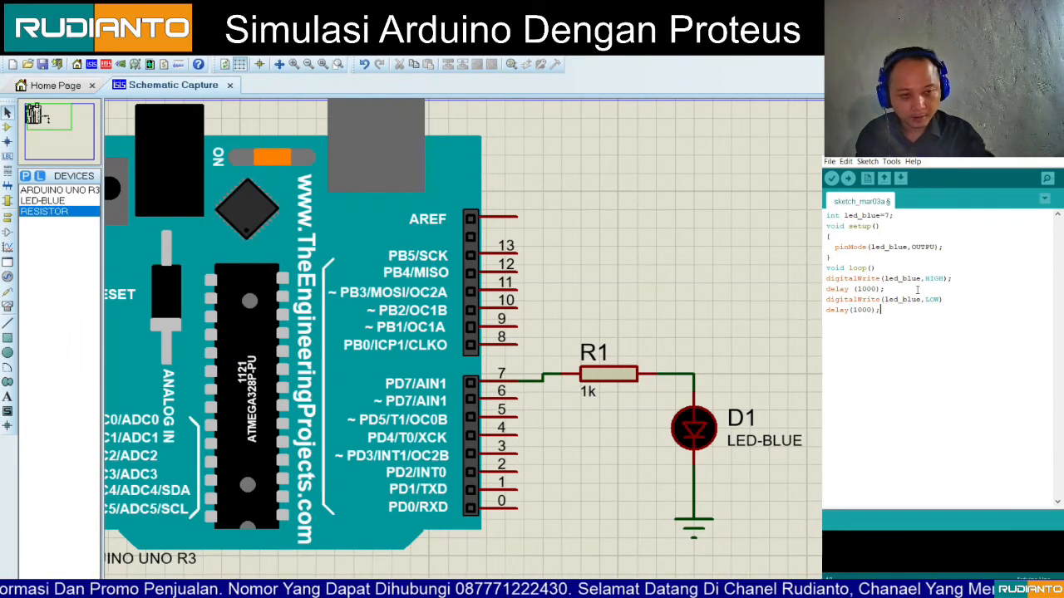
click(959, 301)
text(;)
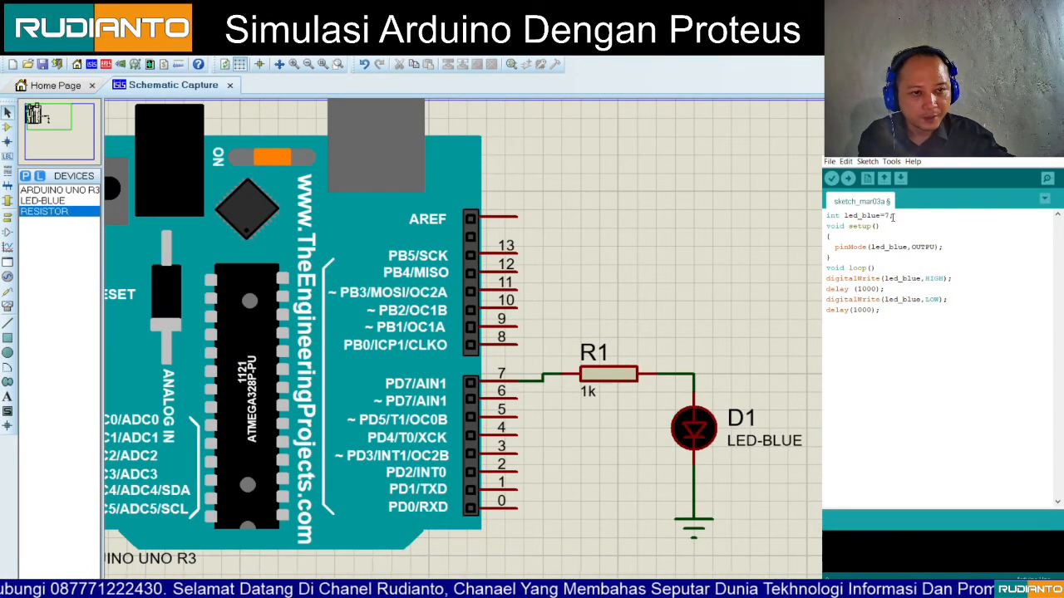
drag(894, 216, 825, 218)
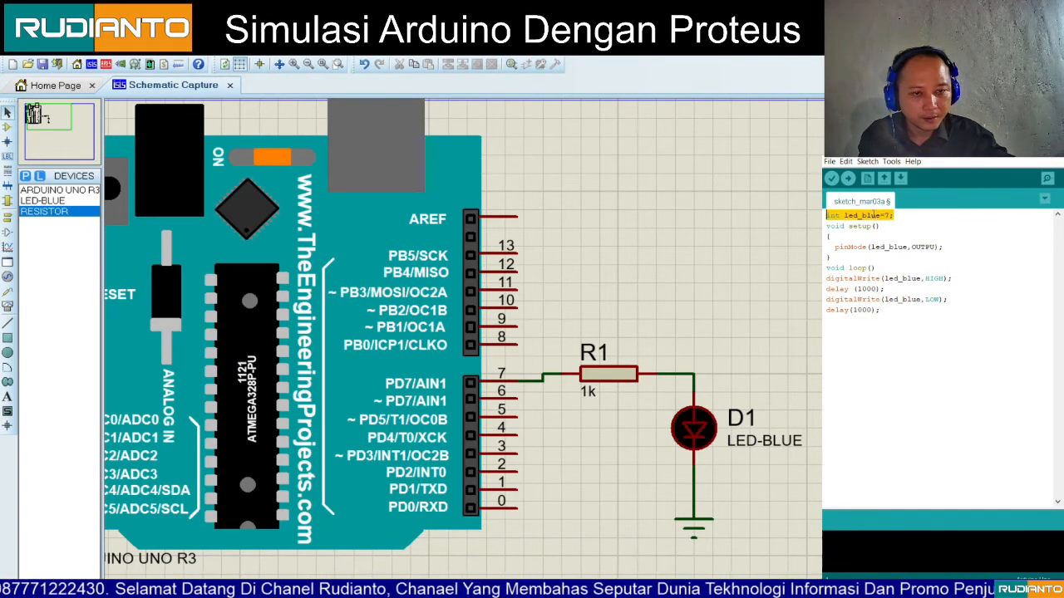
click(907, 215)
scroll(544, 378, down, 2)
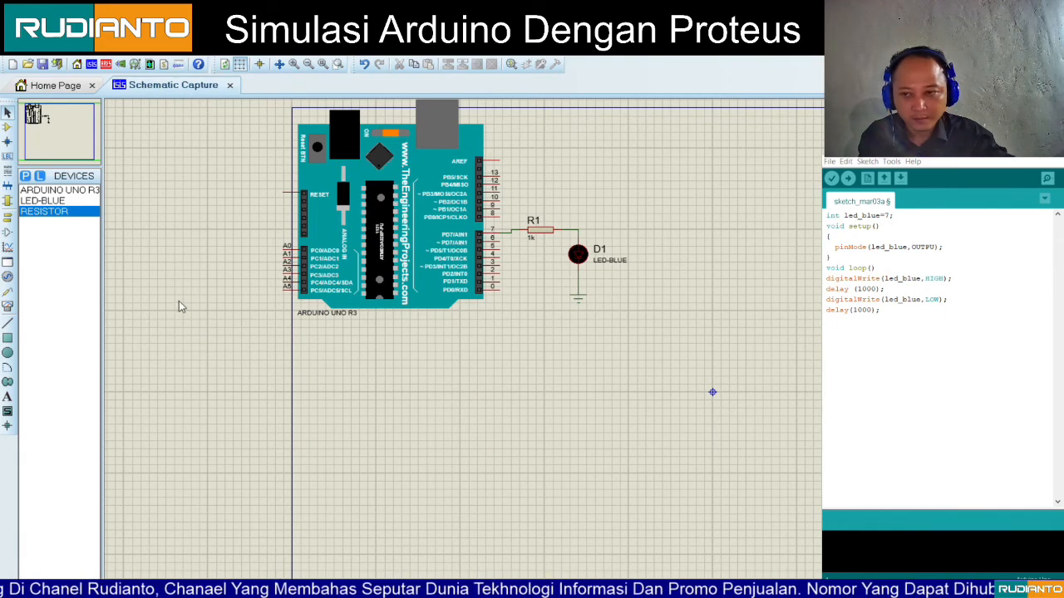
scroll(207, 292, up, 1)
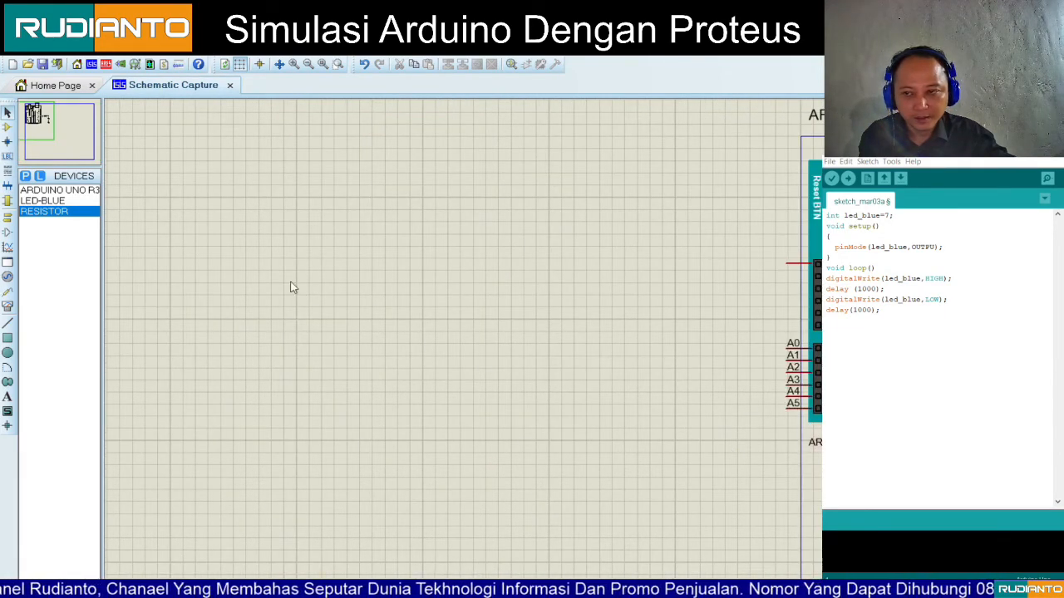
click(59, 126)
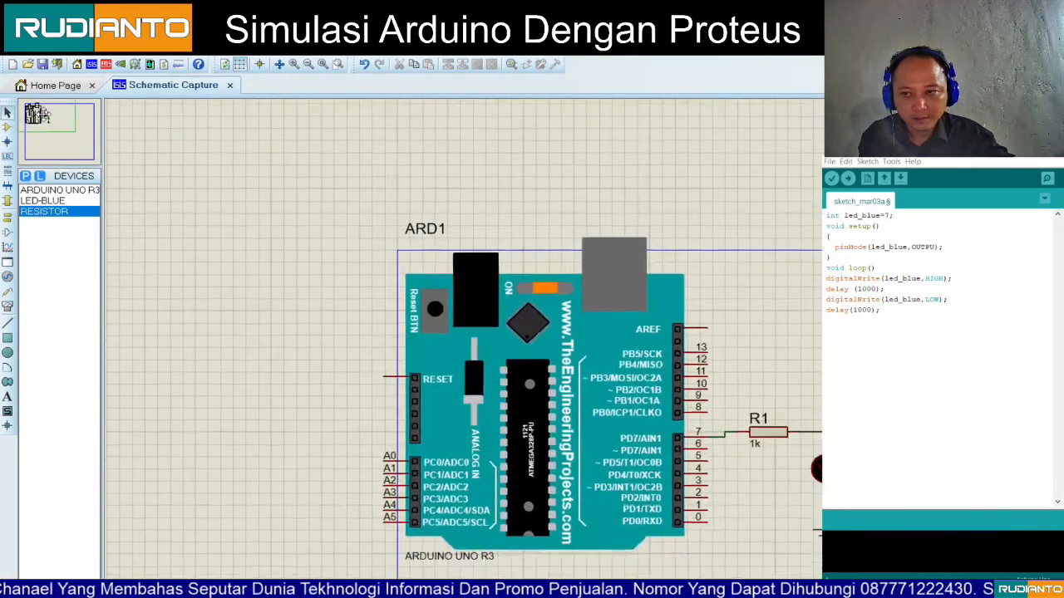
click(43, 115)
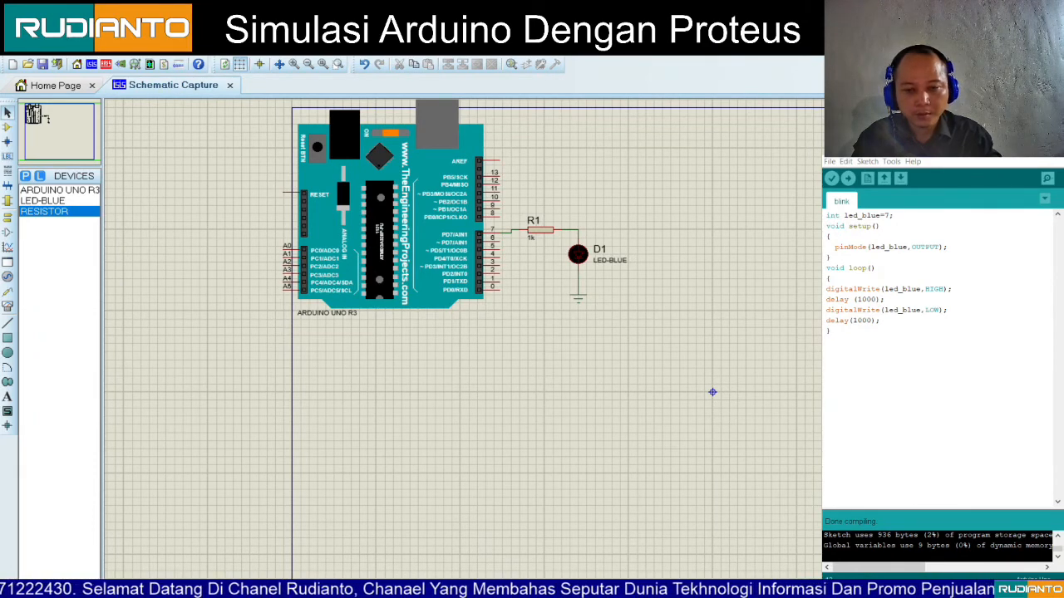
Step: Export the compiled binary of the blink sketch from the Arduino IDE
click(867, 162)
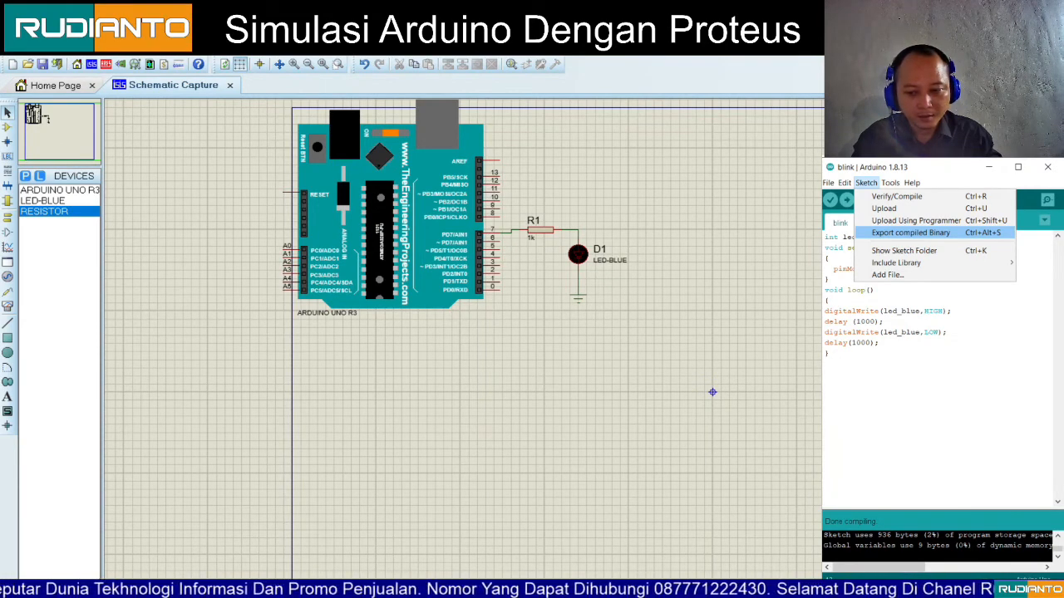
click(911, 232)
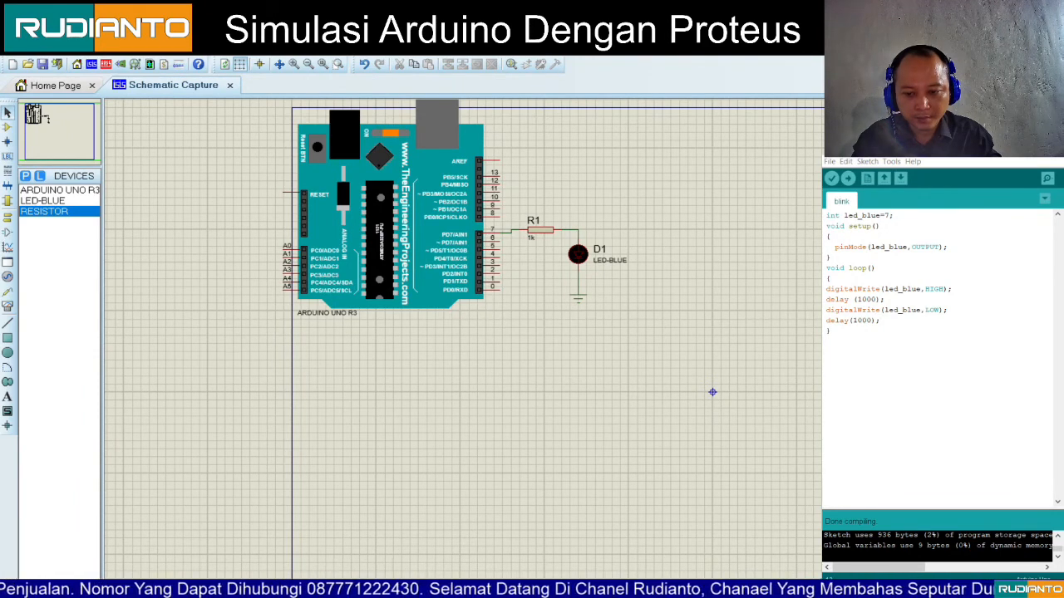
click(867, 162)
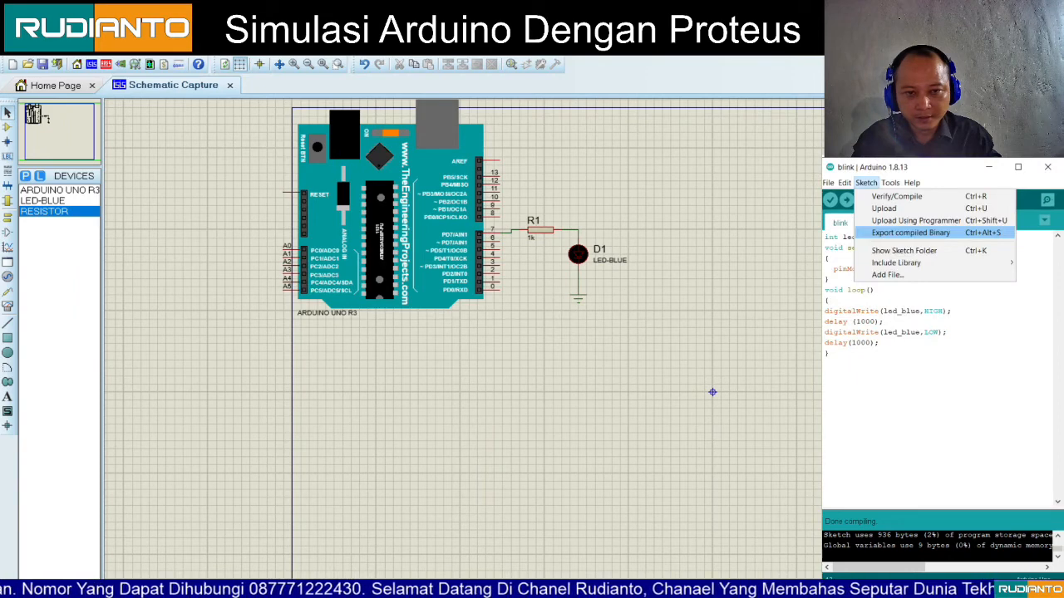
click(910, 233)
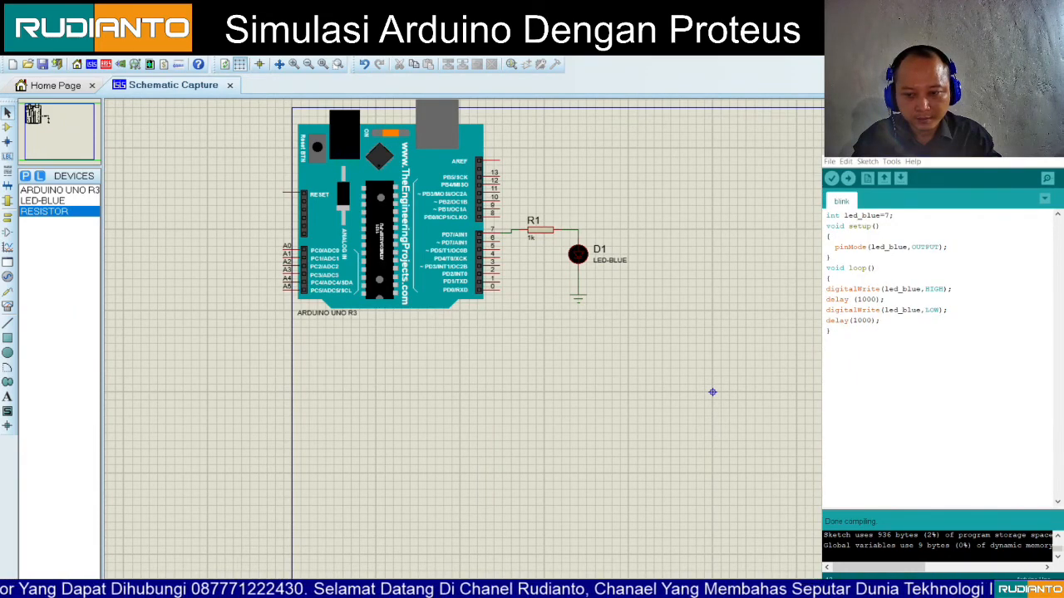
Step: In Proteus, assign the compiled program file from the Arduino documents folder to the Arduino UNO R3 component, keeping the 16MHz clock
double_click(391, 217)
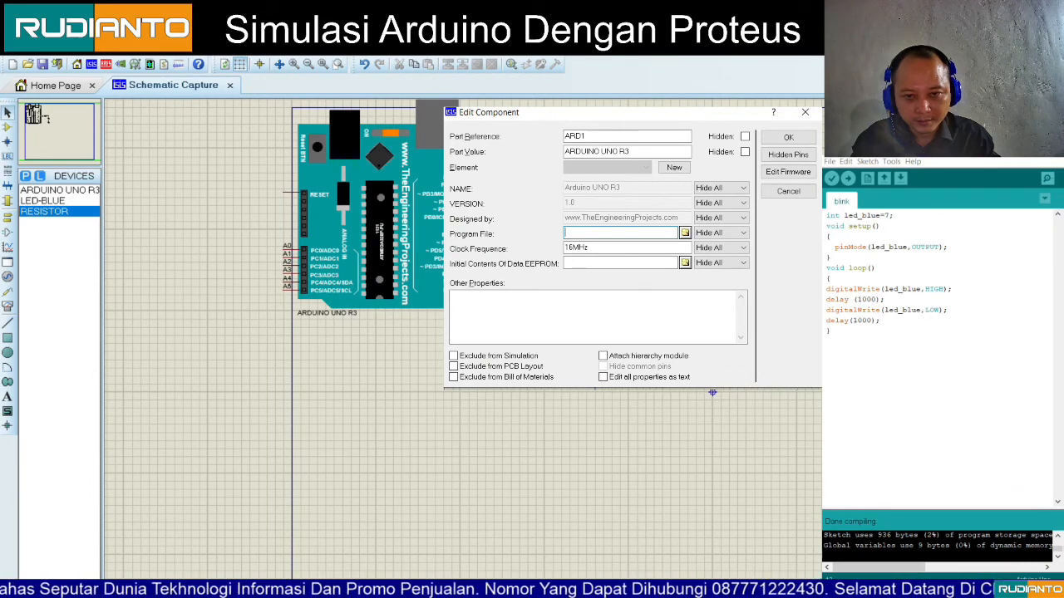
click(685, 233)
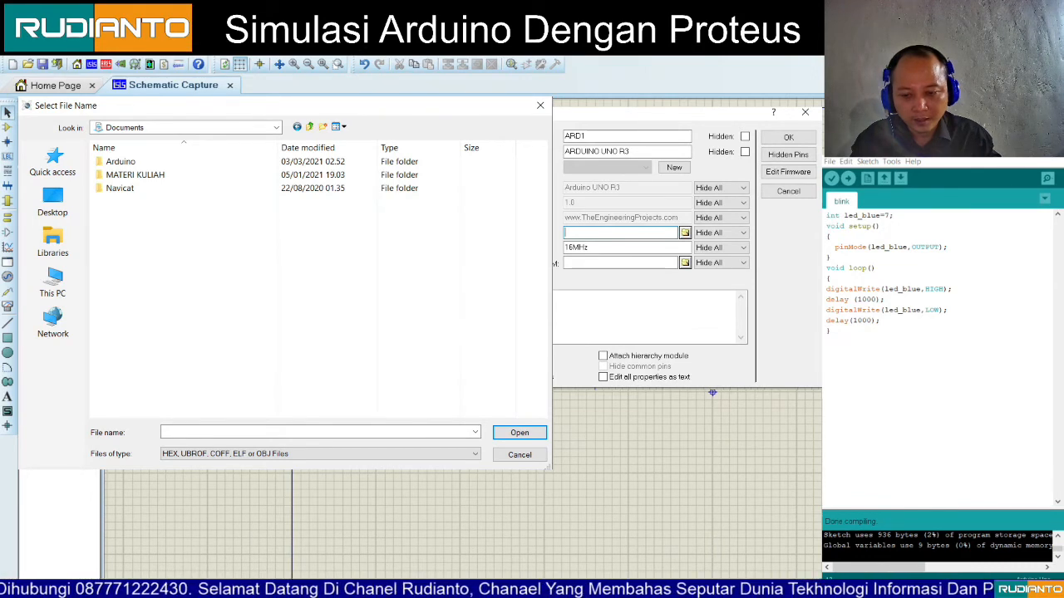
double_click(121, 161)
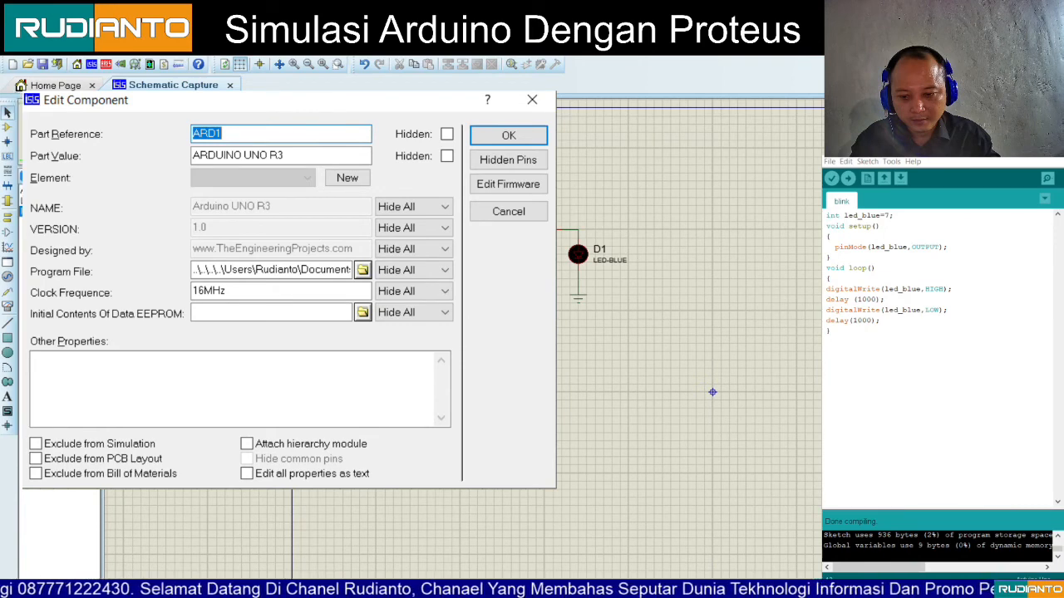
key(Return)
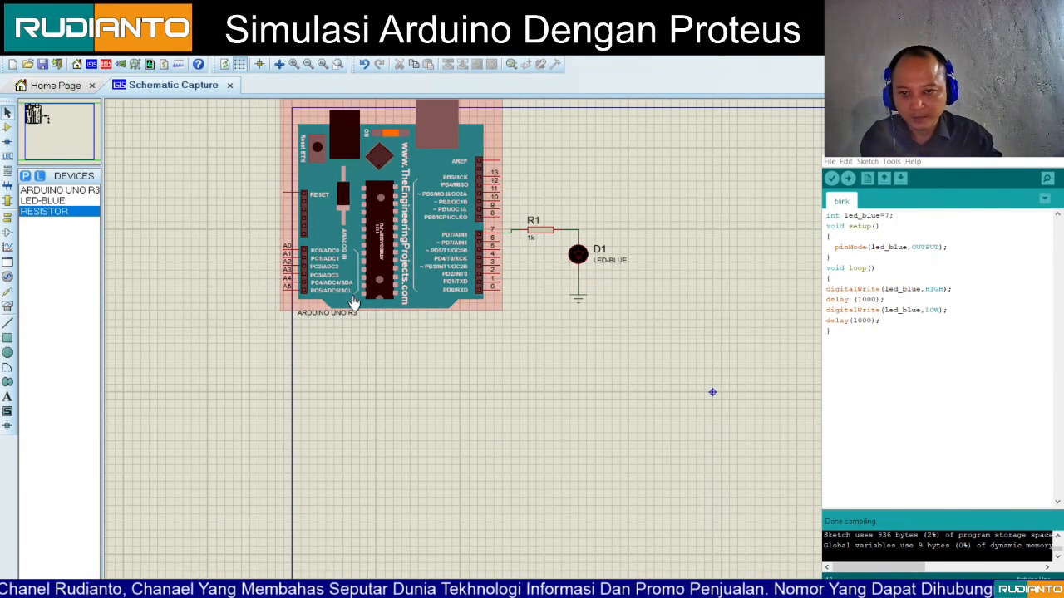
Step: Run the simulation of the Arduino circuit with resistor R1 and the blue LED in view
scroll(353, 301, up, 2)
scroll(714, 400, up, 1)
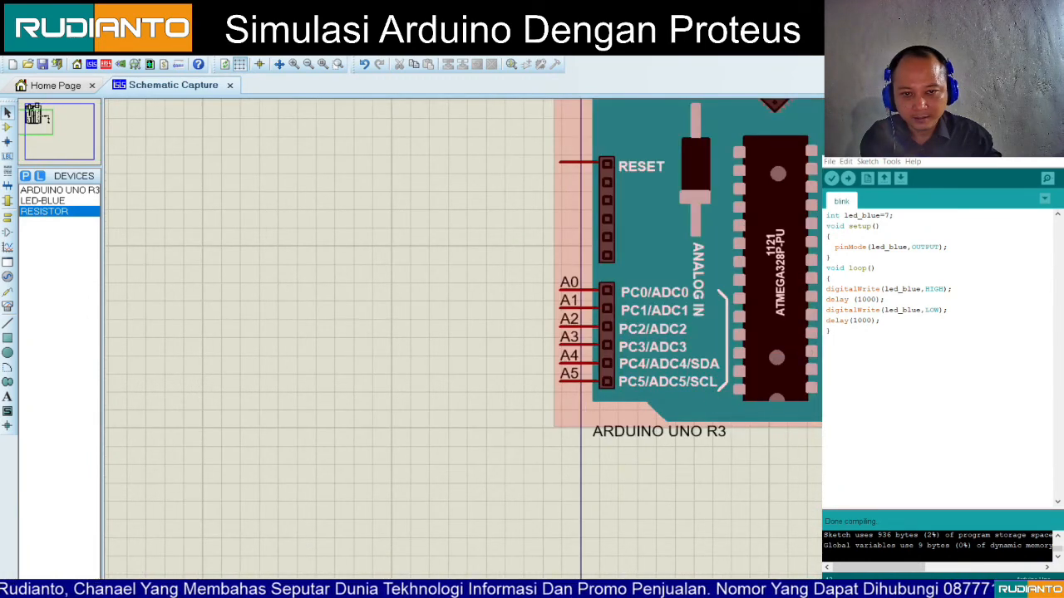
click(49, 129)
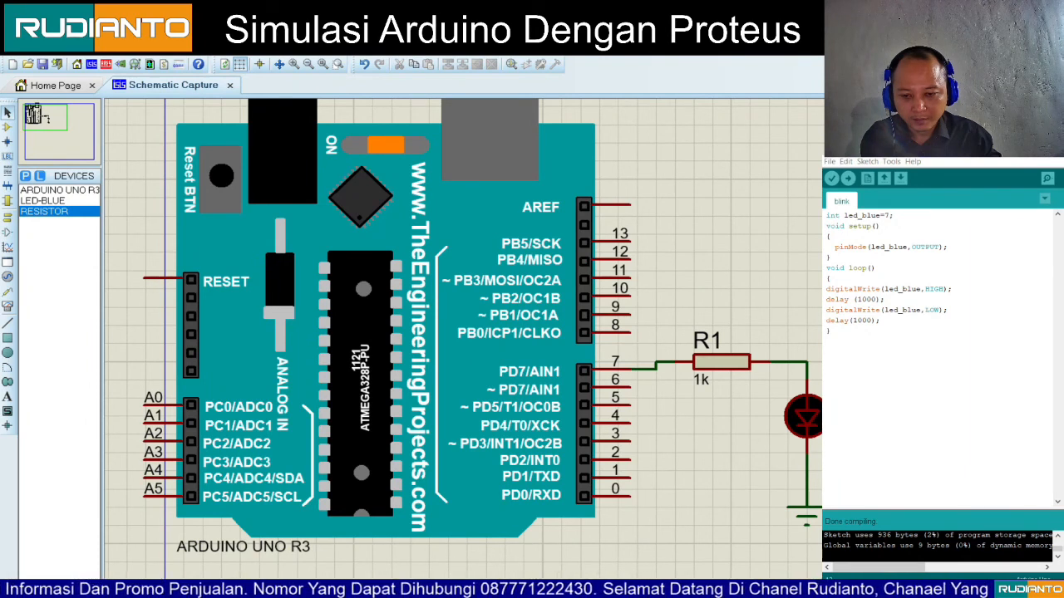
key(F12)
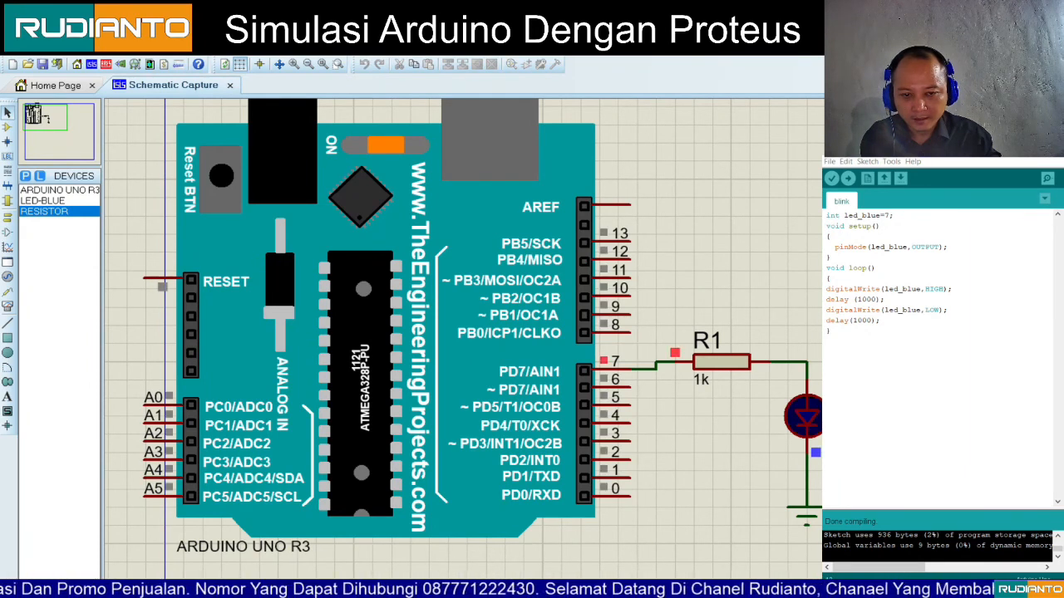